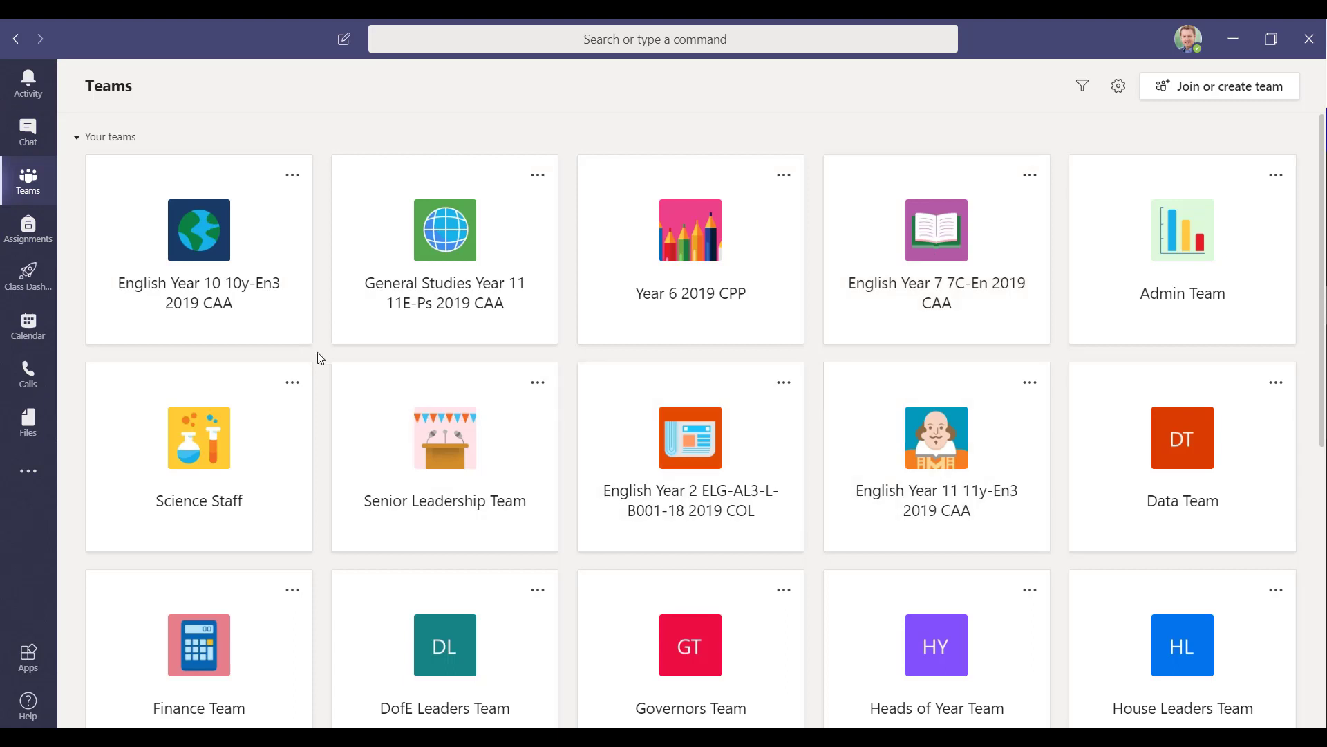
# Create a calendar meeting for Thursday, March 26 at 1:00 PM titled "Lesson 2 - Of Mice and Men Scene 12"
pyautogui.click(934, 462)
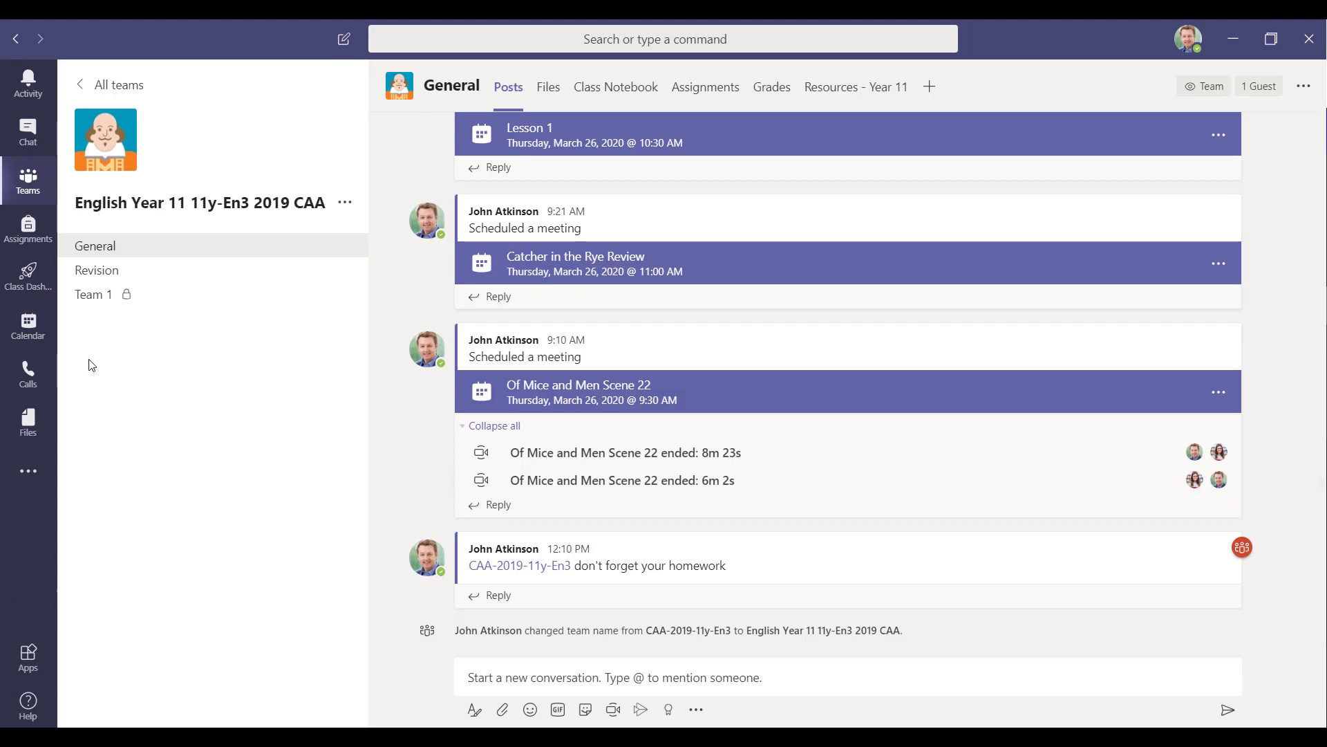
pyautogui.click(28, 325)
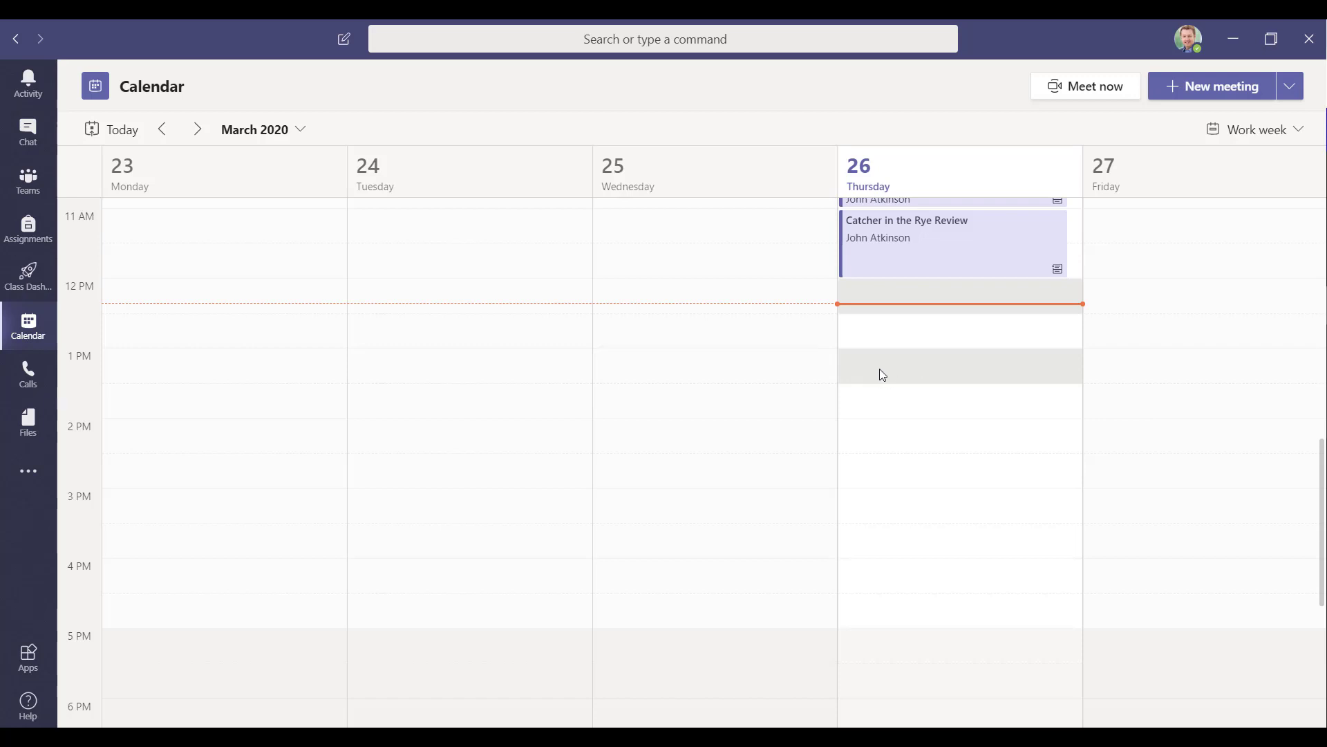
pyautogui.click(877, 370)
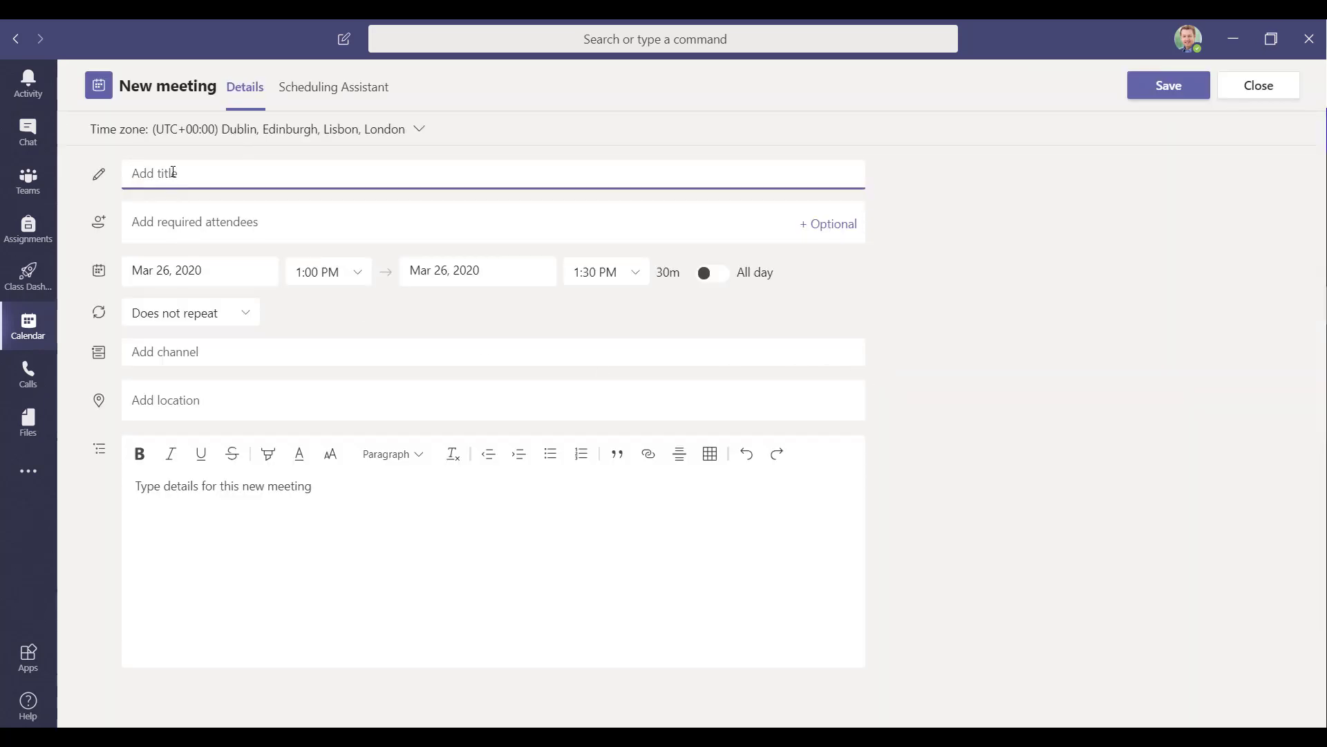
pyautogui.write('Lesson 2 - Of Mice and Men Se')
pyautogui.write('ene 12')
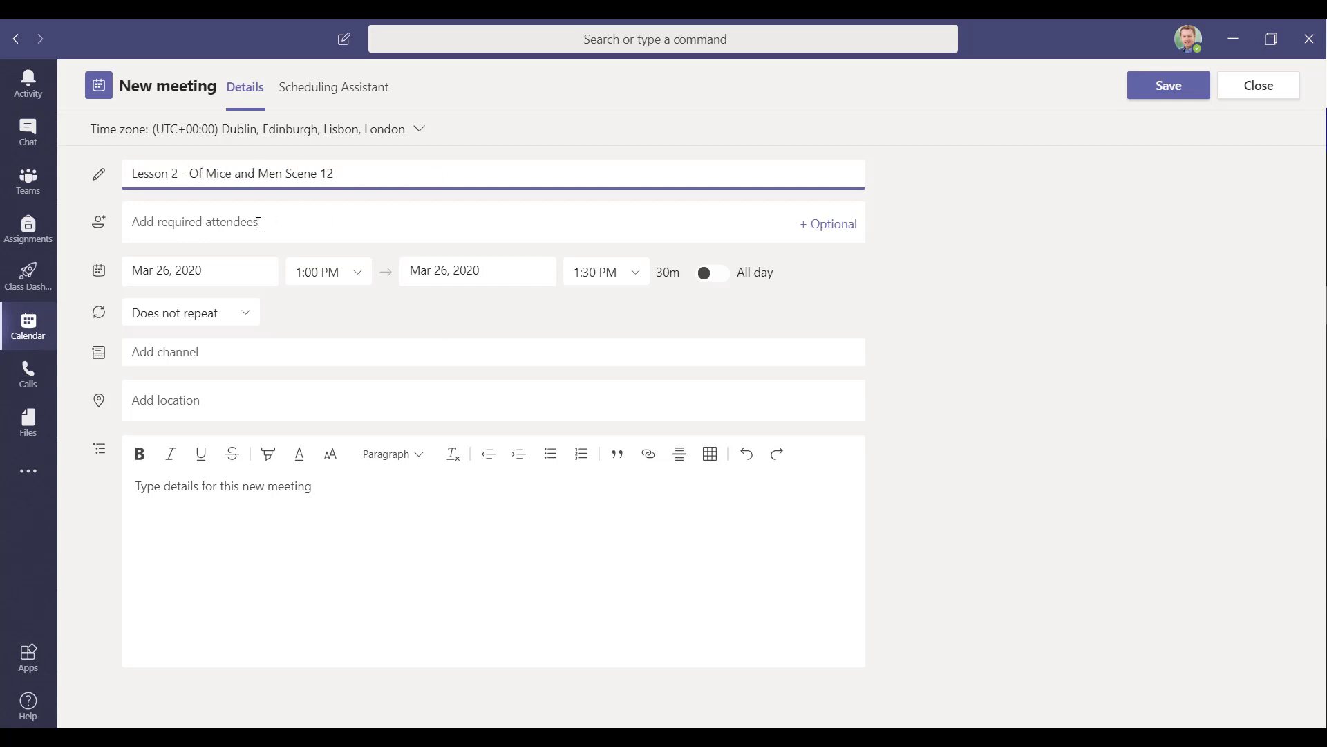
# Add the General channel of the English Year 11 11y-En3 2019 CAA team to the meeting
pyautogui.click(205, 355)
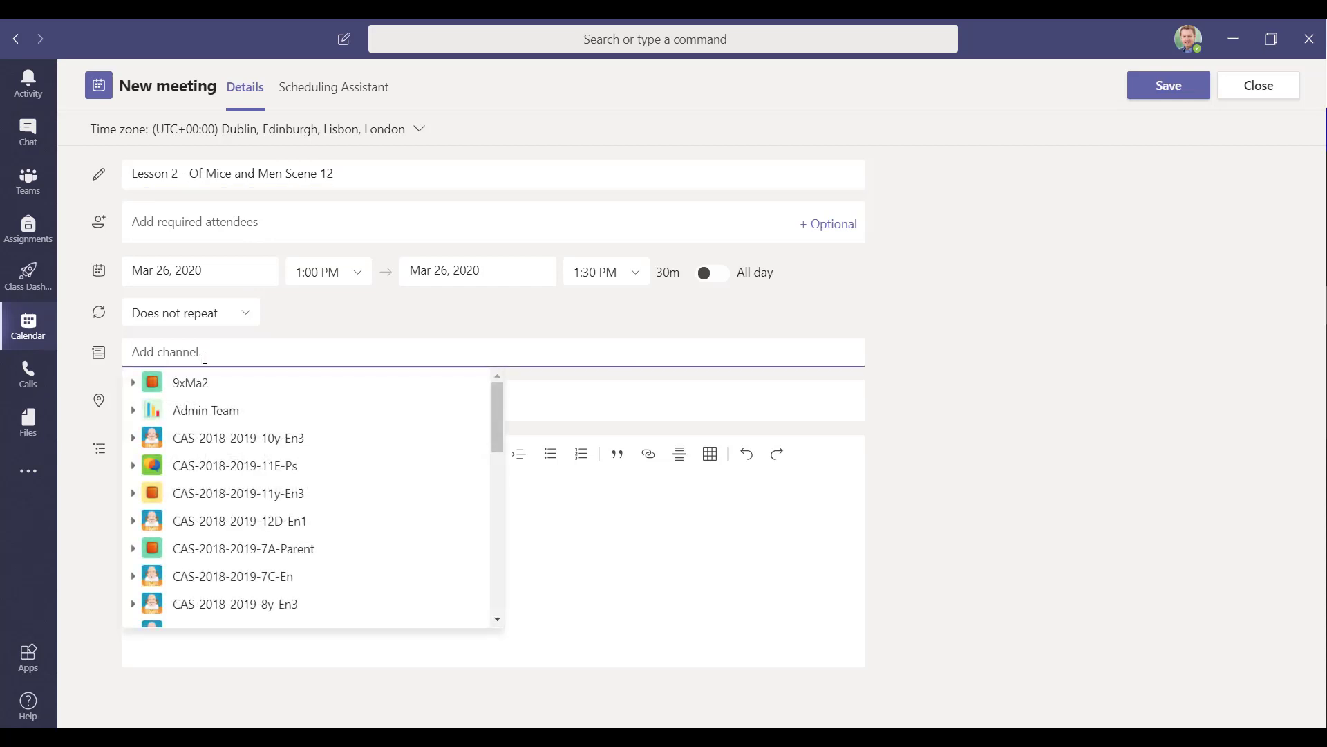
pyautogui.scroll(-1, 263, 401)
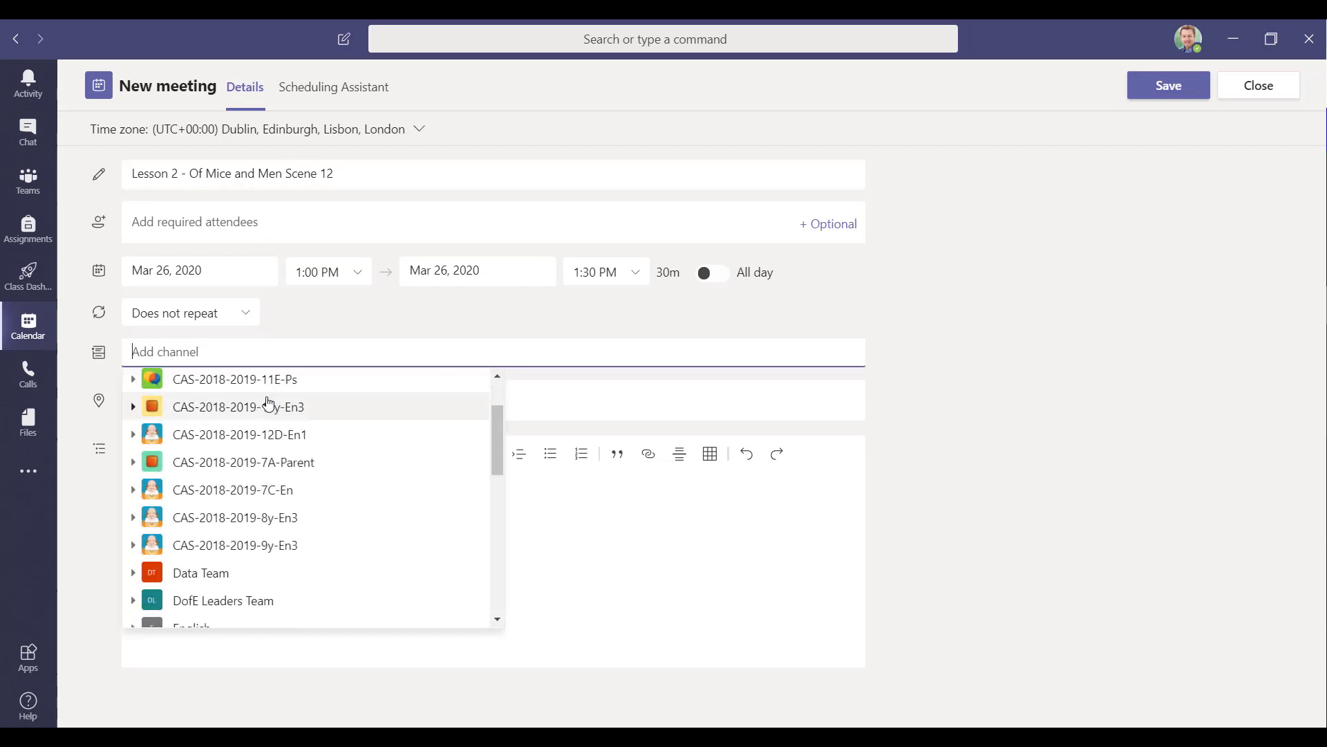
pyautogui.scroll(-4, 268, 403)
pyautogui.scroll(1, 280, 432)
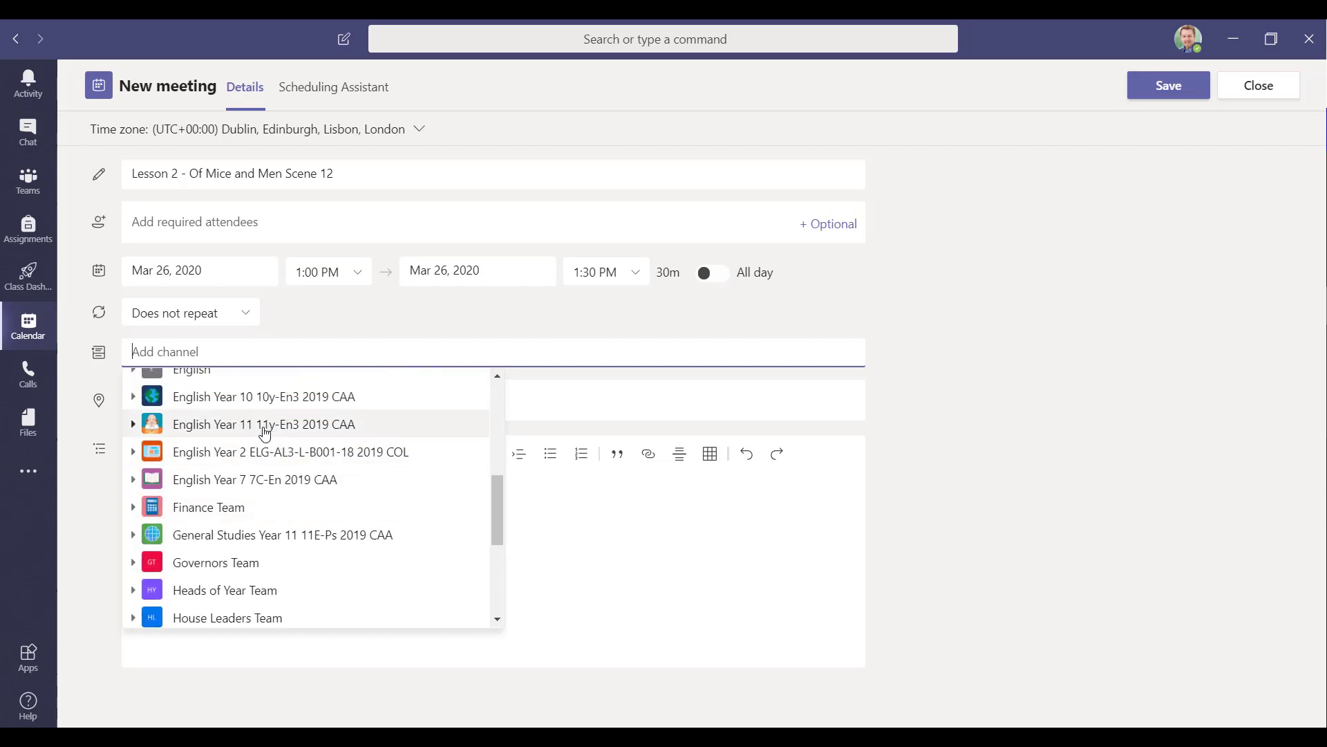
pyautogui.click(264, 434)
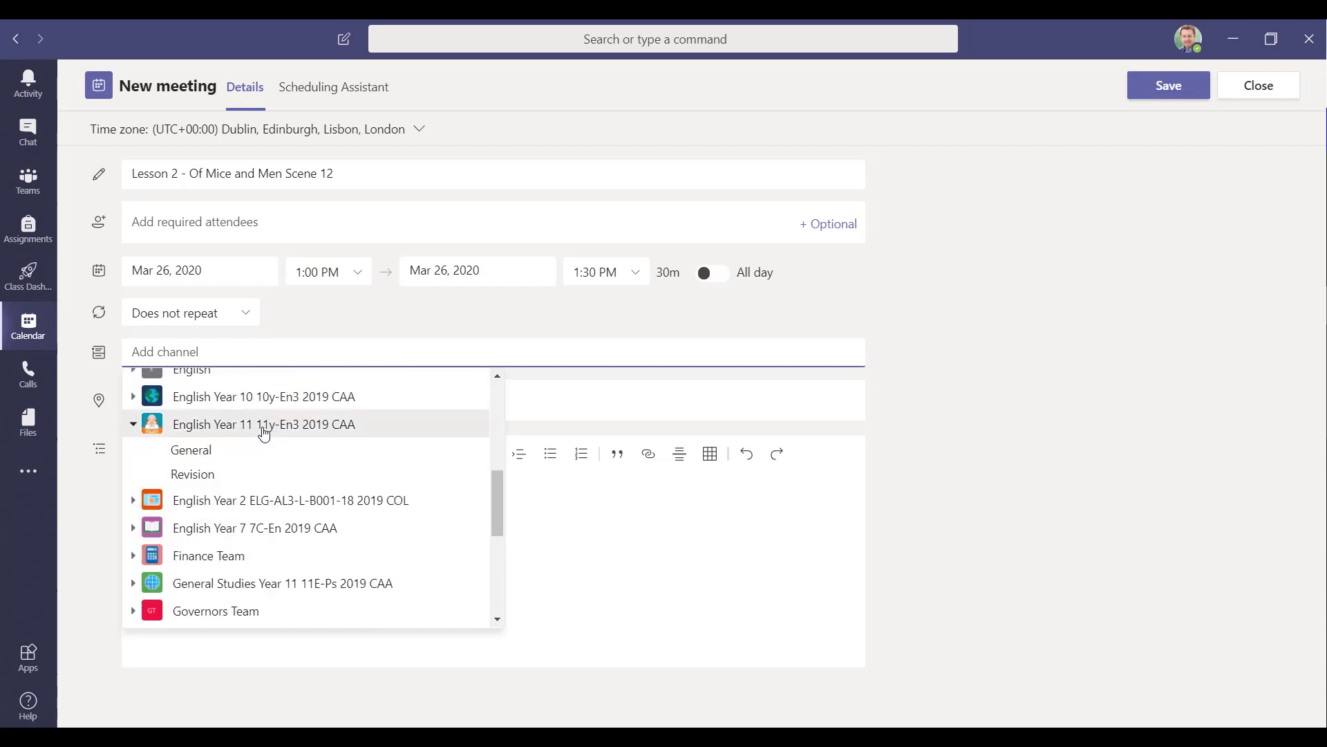
pyautogui.click(214, 462)
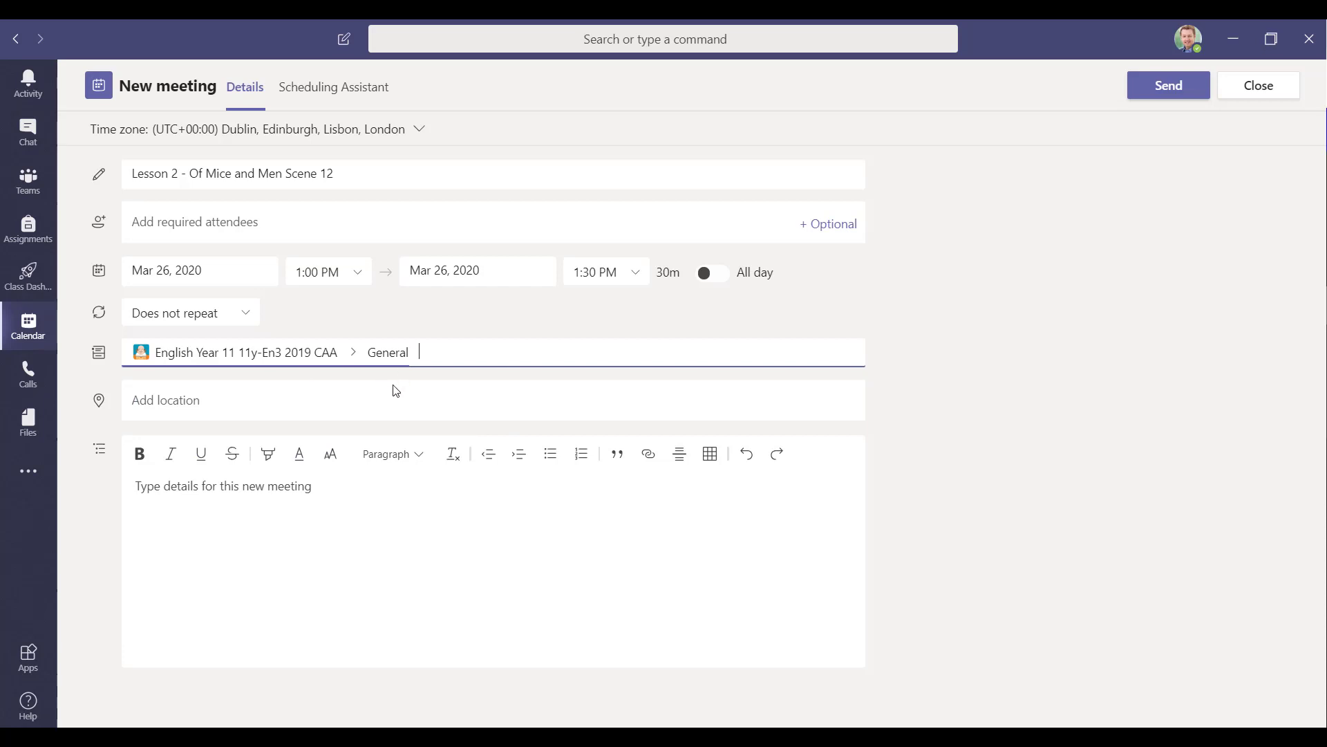
# Set the meeting's end time to 2:00 PM and send the invitation
pyautogui.click(633, 274)
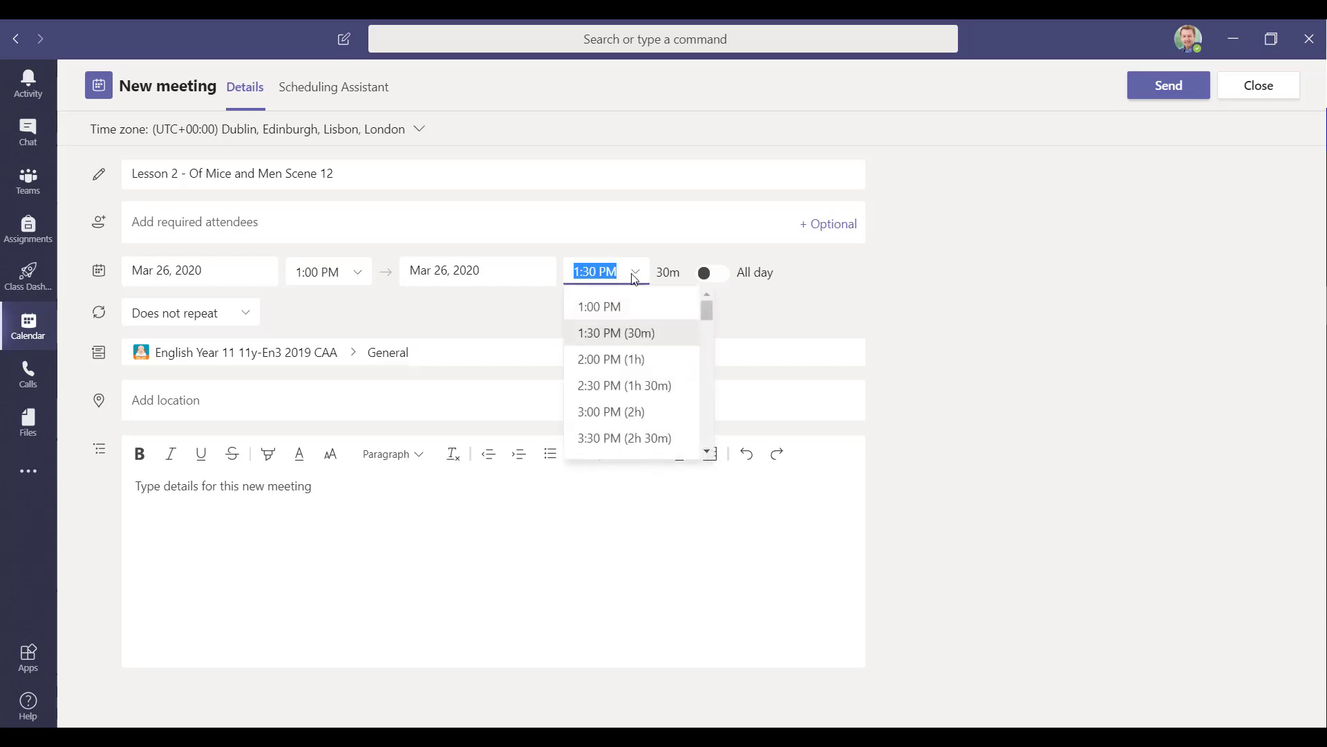
pyautogui.click(616, 359)
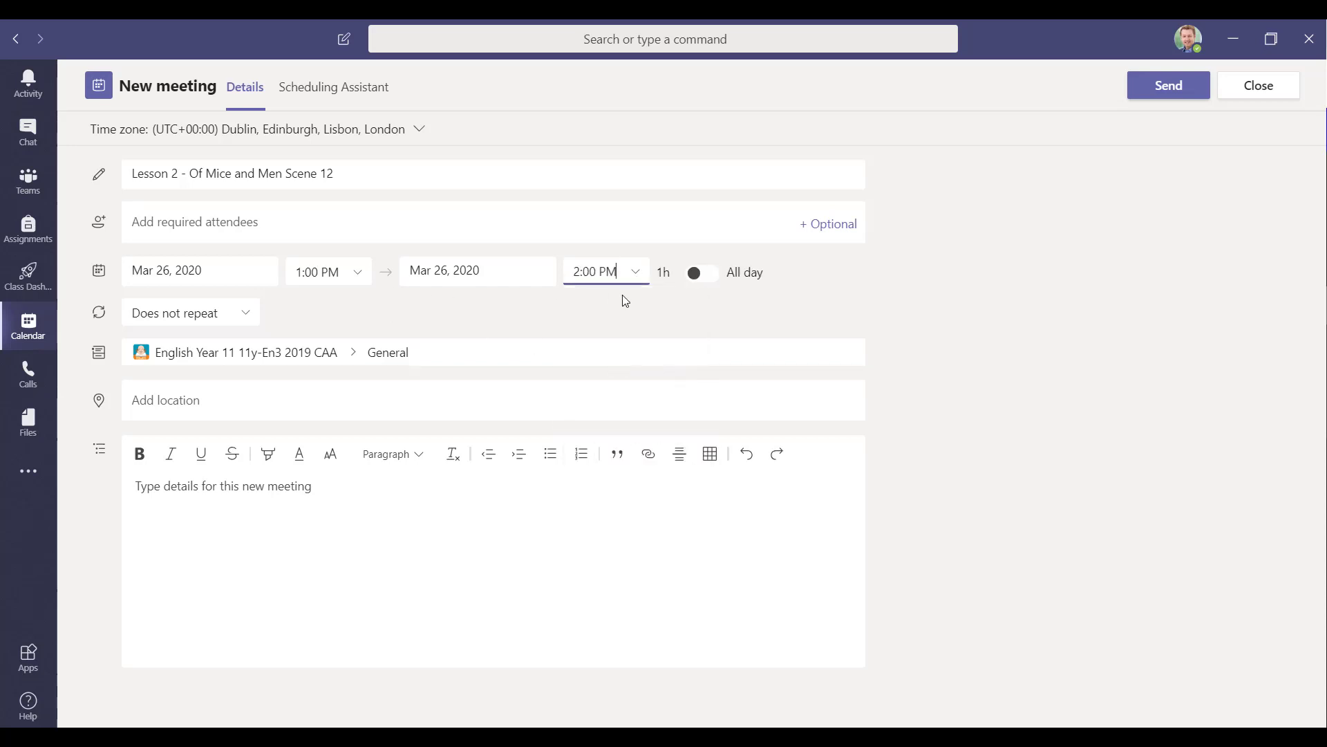
pyautogui.click(262, 499)
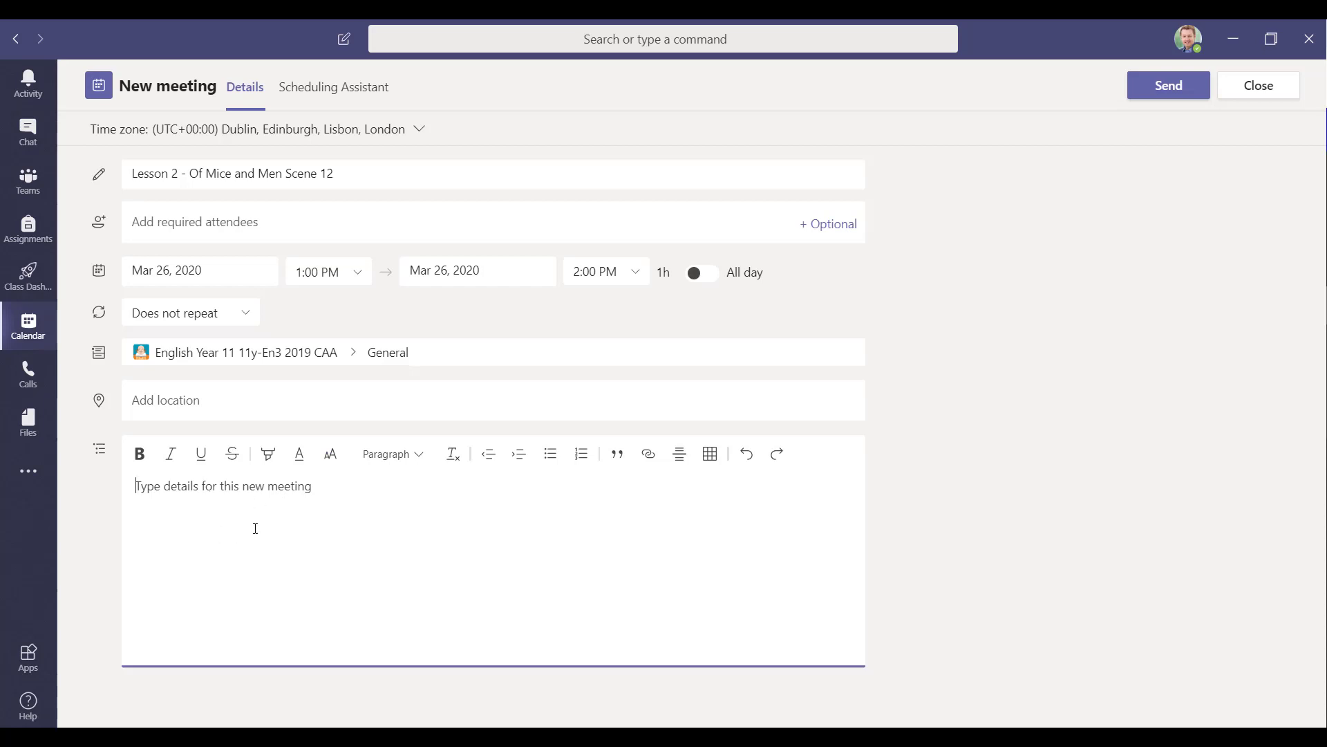
pyautogui.click(1154, 97)
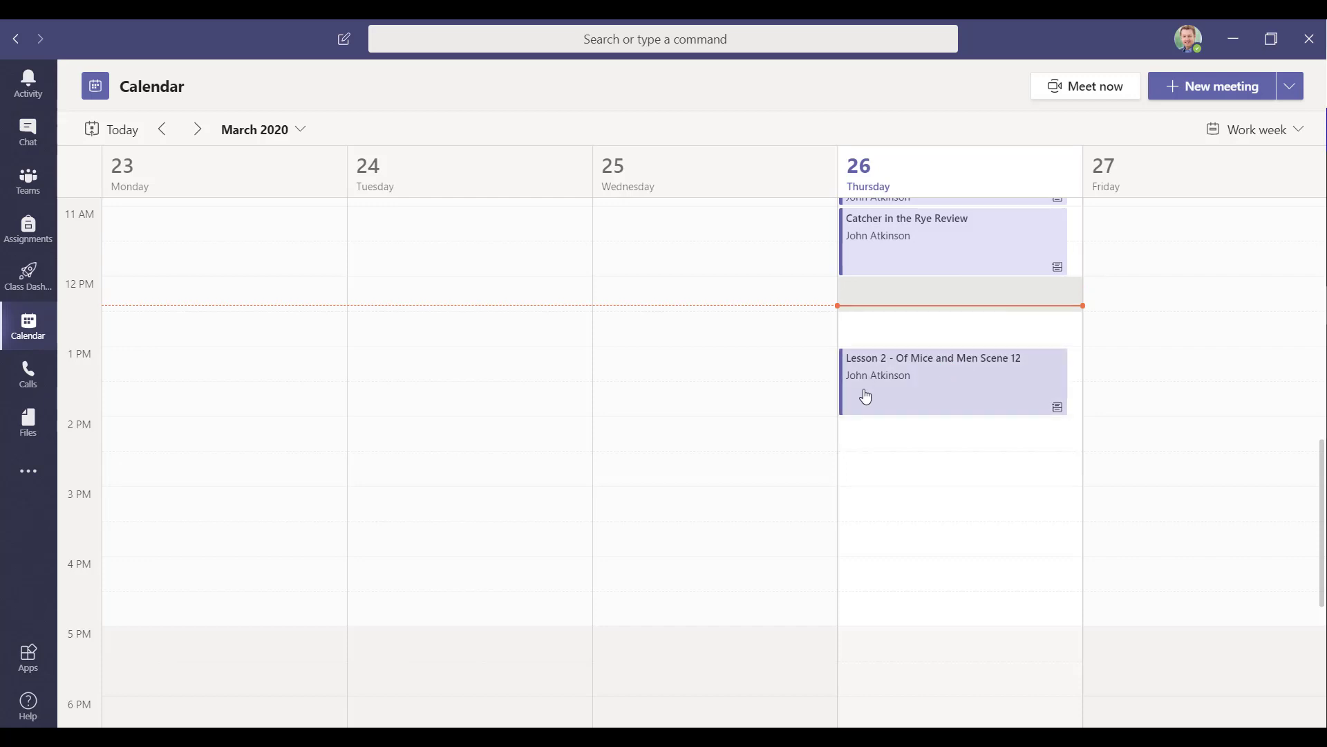
# In the Lesson 2 meeting's options, set who can present to Only me, save, and return to the calendar
pyautogui.click(914, 381)
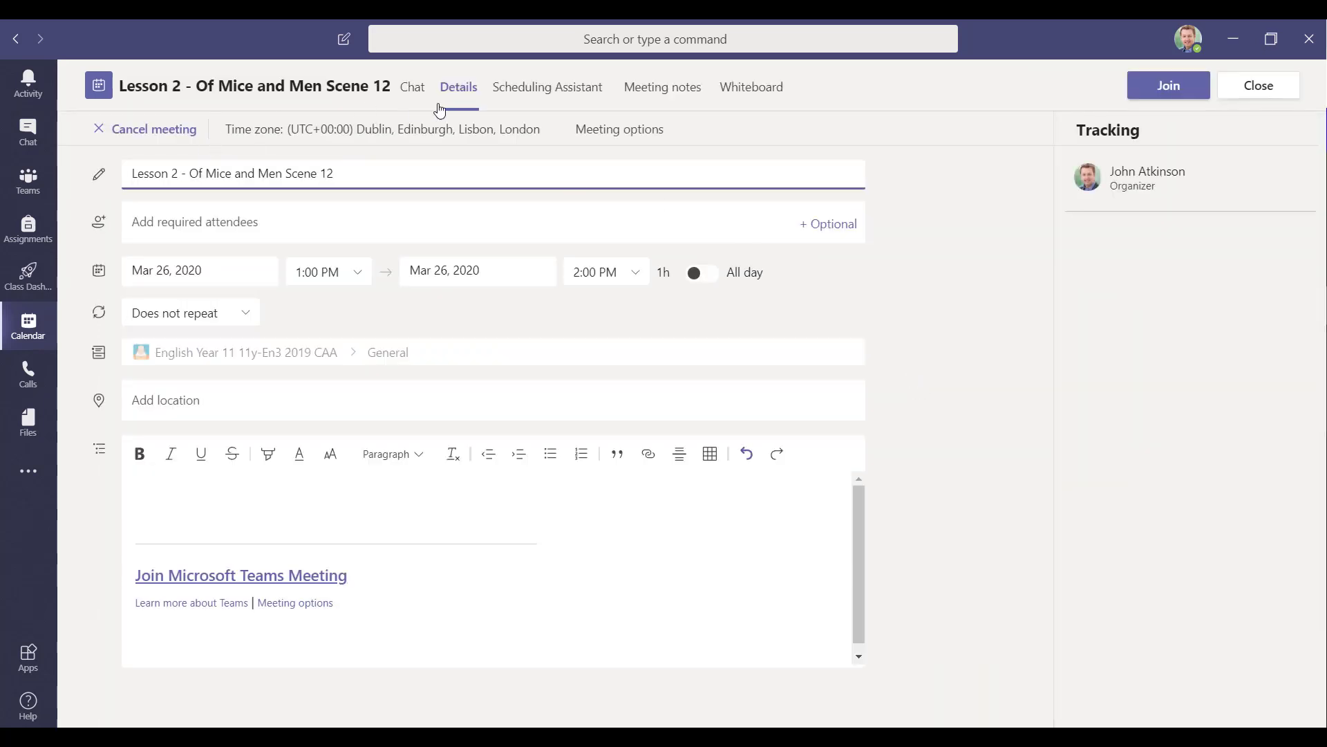
pyautogui.click(629, 136)
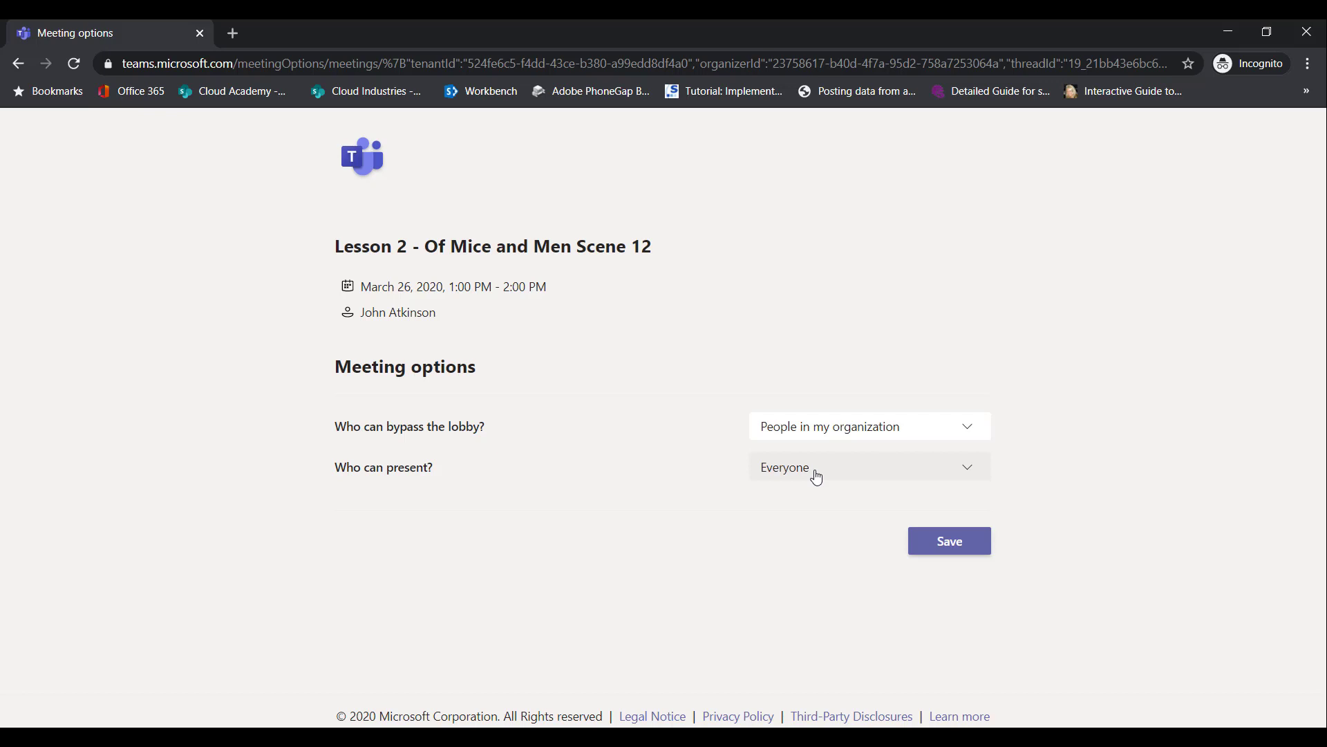
pyautogui.click(817, 475)
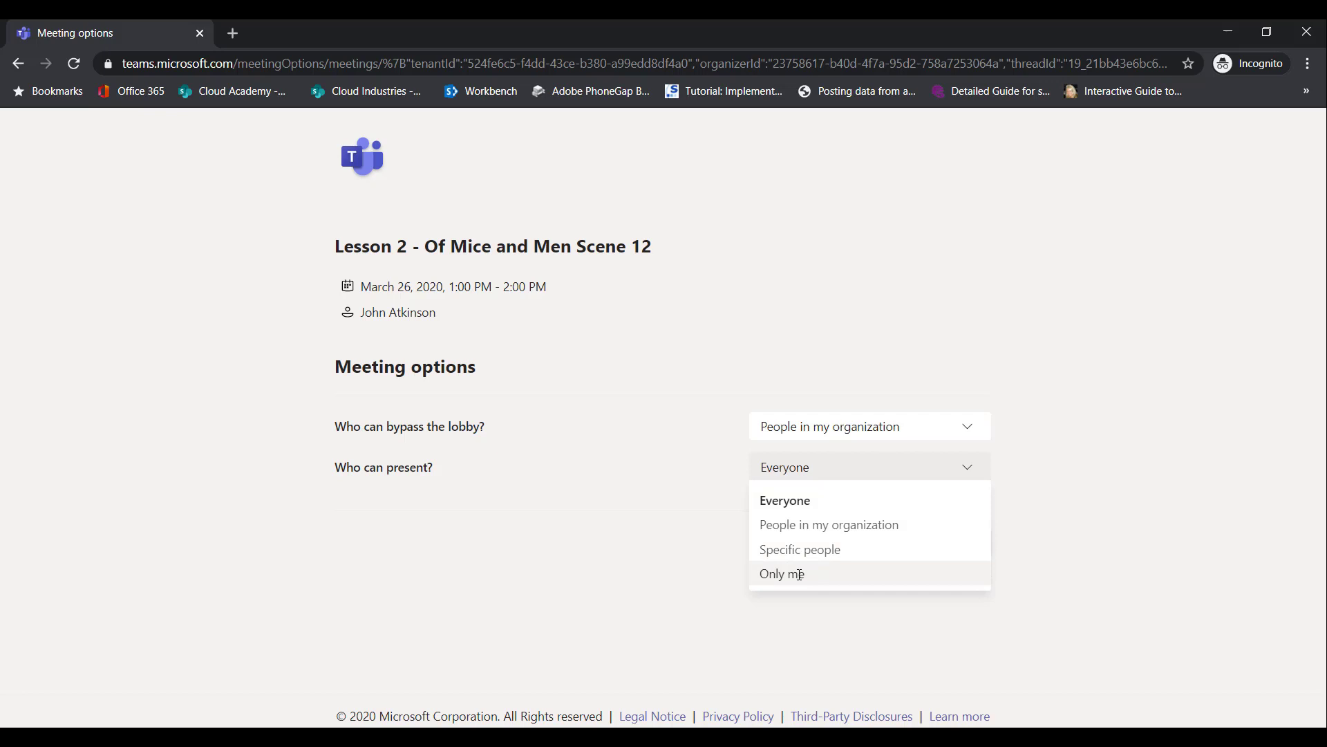
pyautogui.click(799, 574)
pyautogui.click(952, 546)
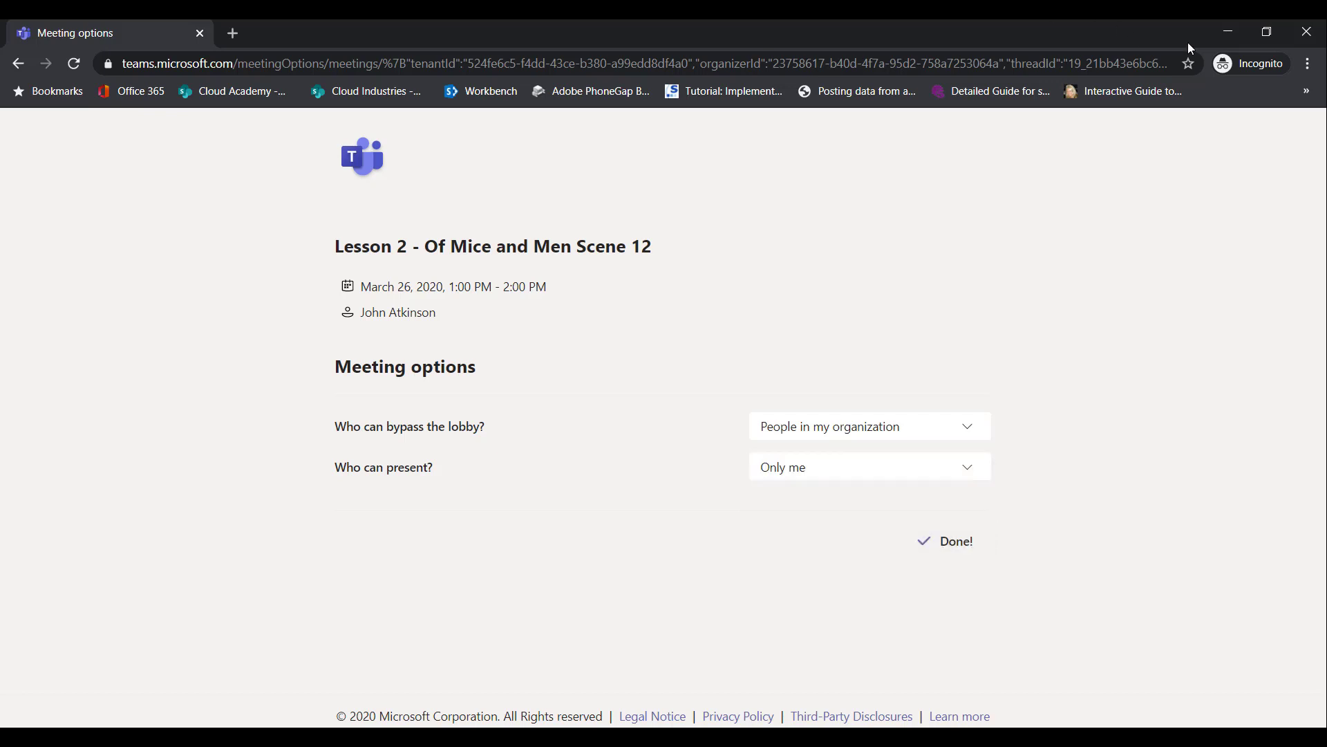
pyautogui.click(1309, 40)
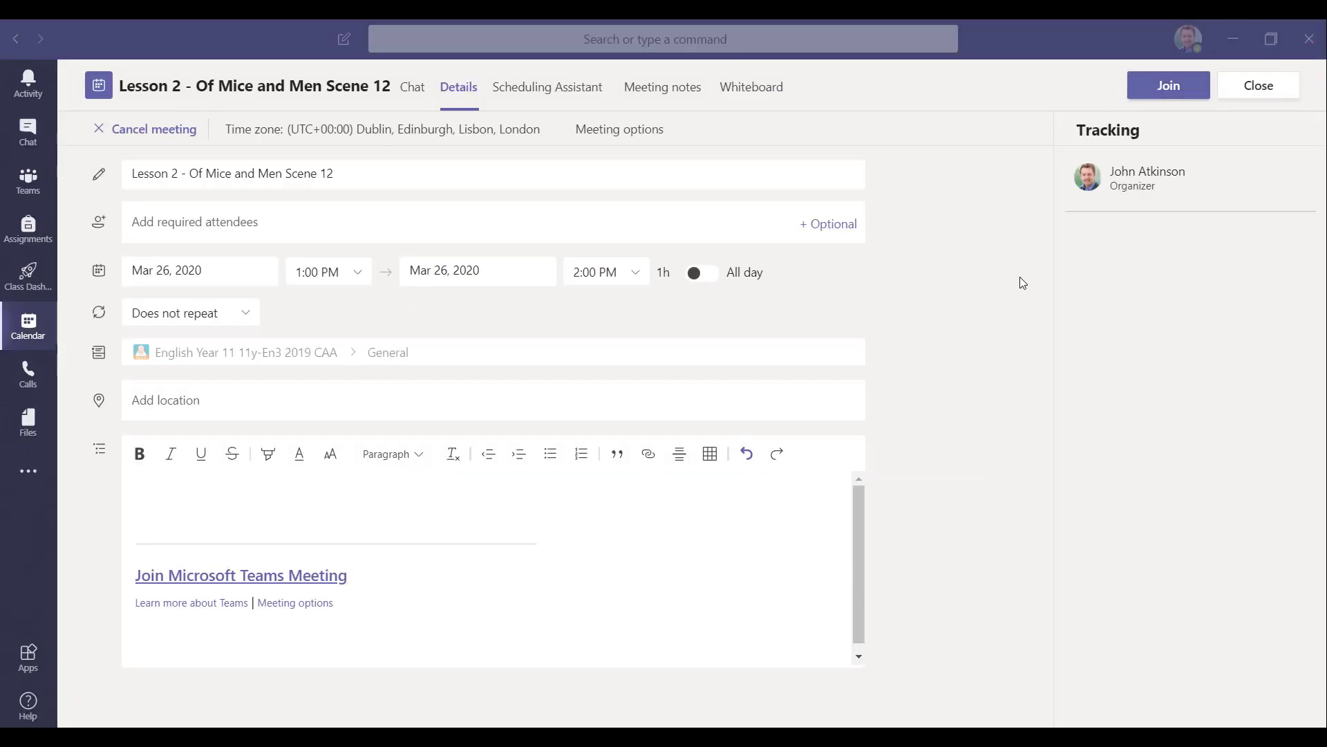
pyautogui.click(1259, 85)
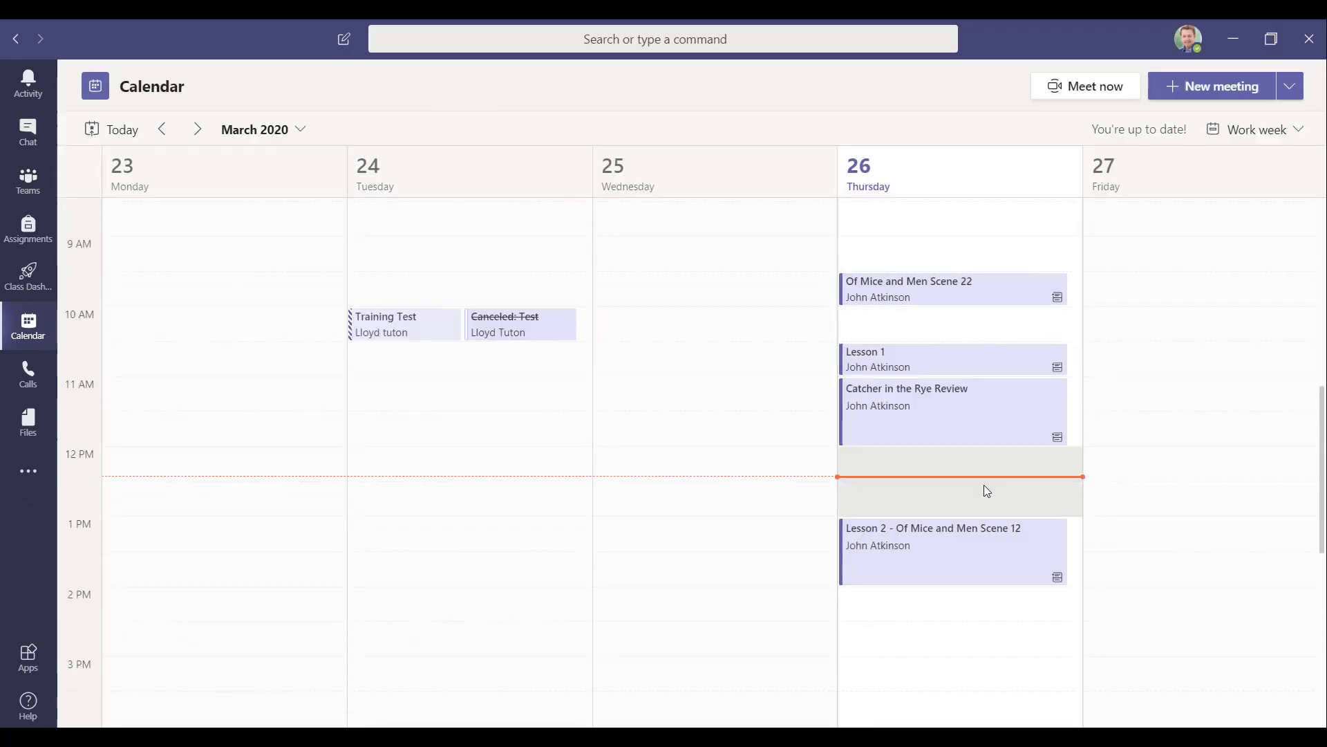
# Join the Lesson 2 - Of Mice and Men Scene 12 meeting from the calendar with camera and microphone on
pyautogui.click(934, 548)
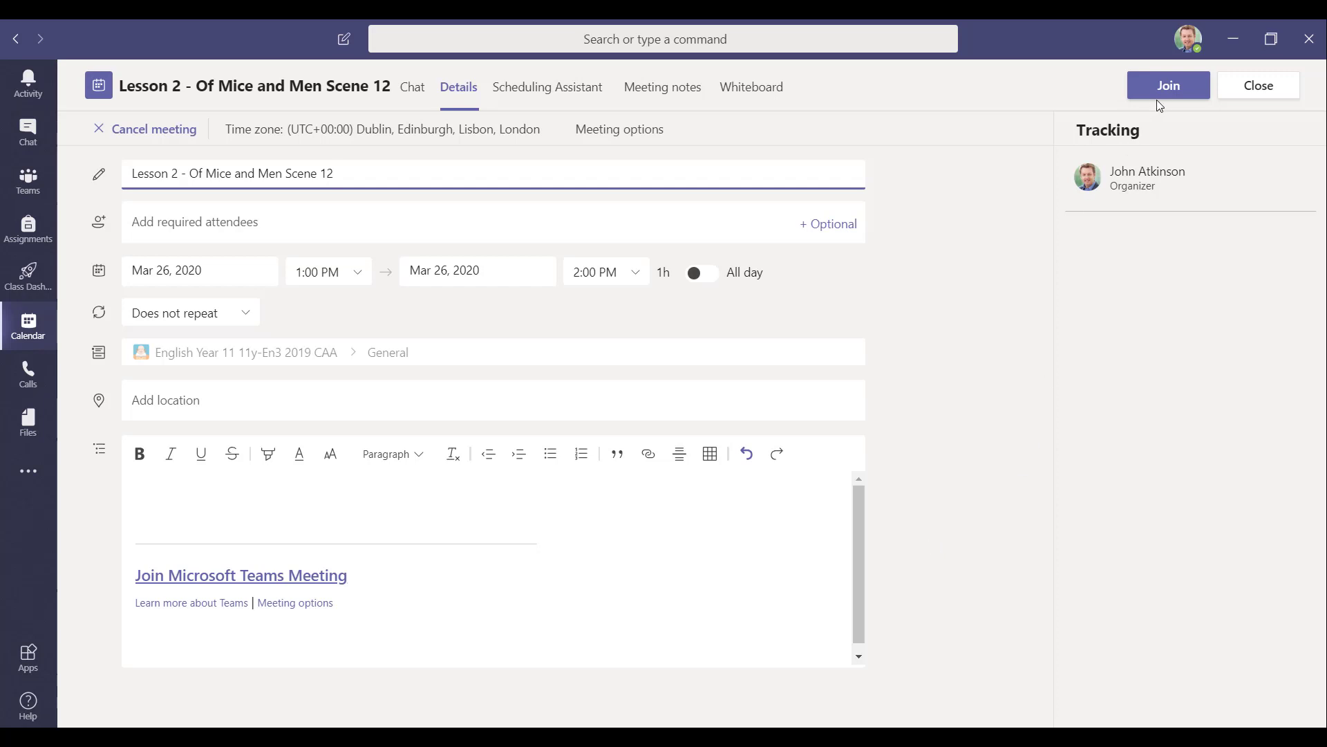
pyautogui.click(1168, 86)
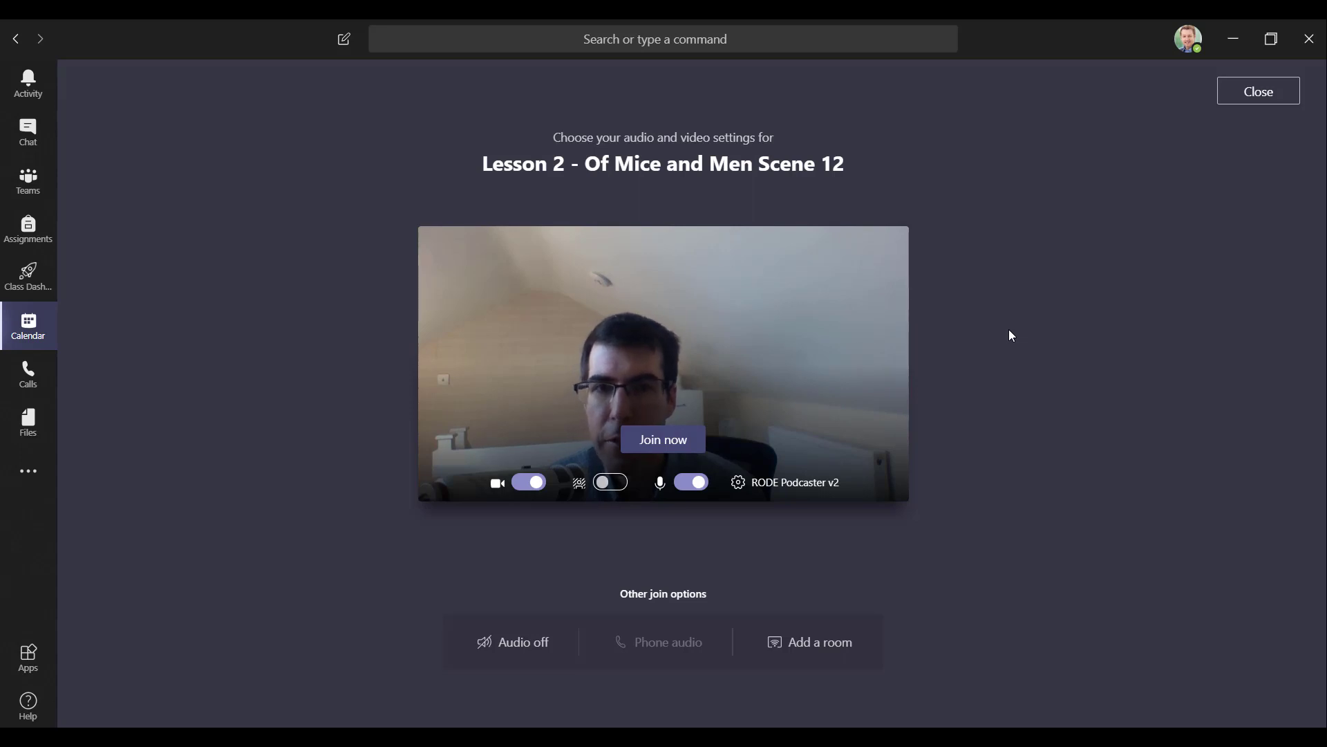
pyautogui.click(663, 439)
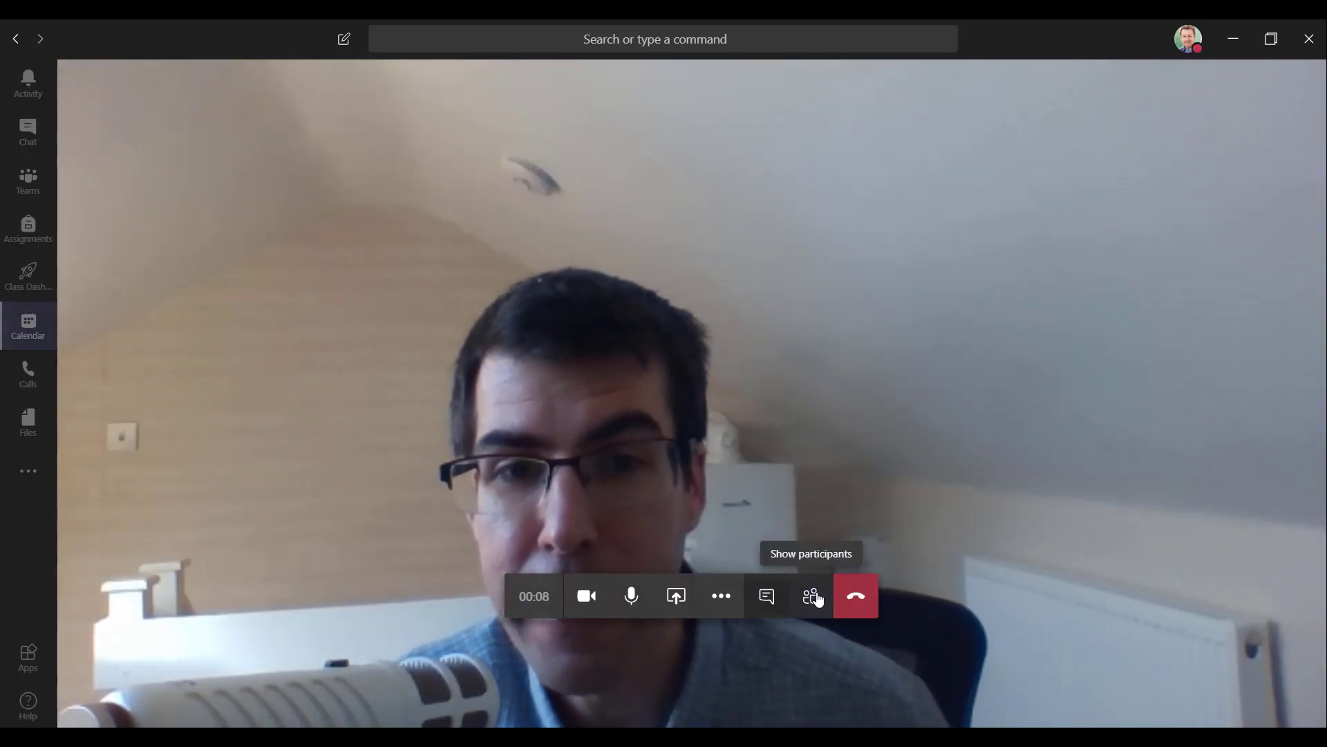
# Mute everyone from the meeting's participant list and view the invite option for the first suggested attendee
pyautogui.click(814, 600)
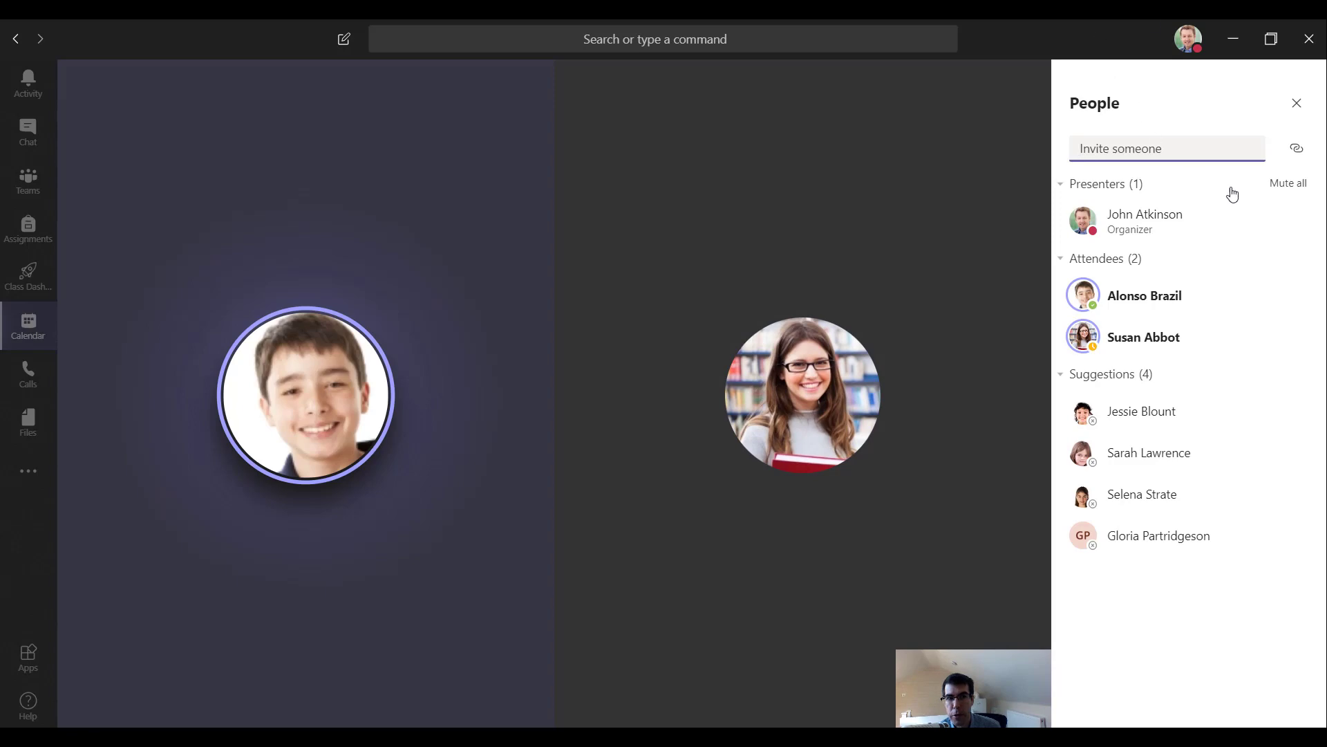
pyautogui.click(1289, 184)
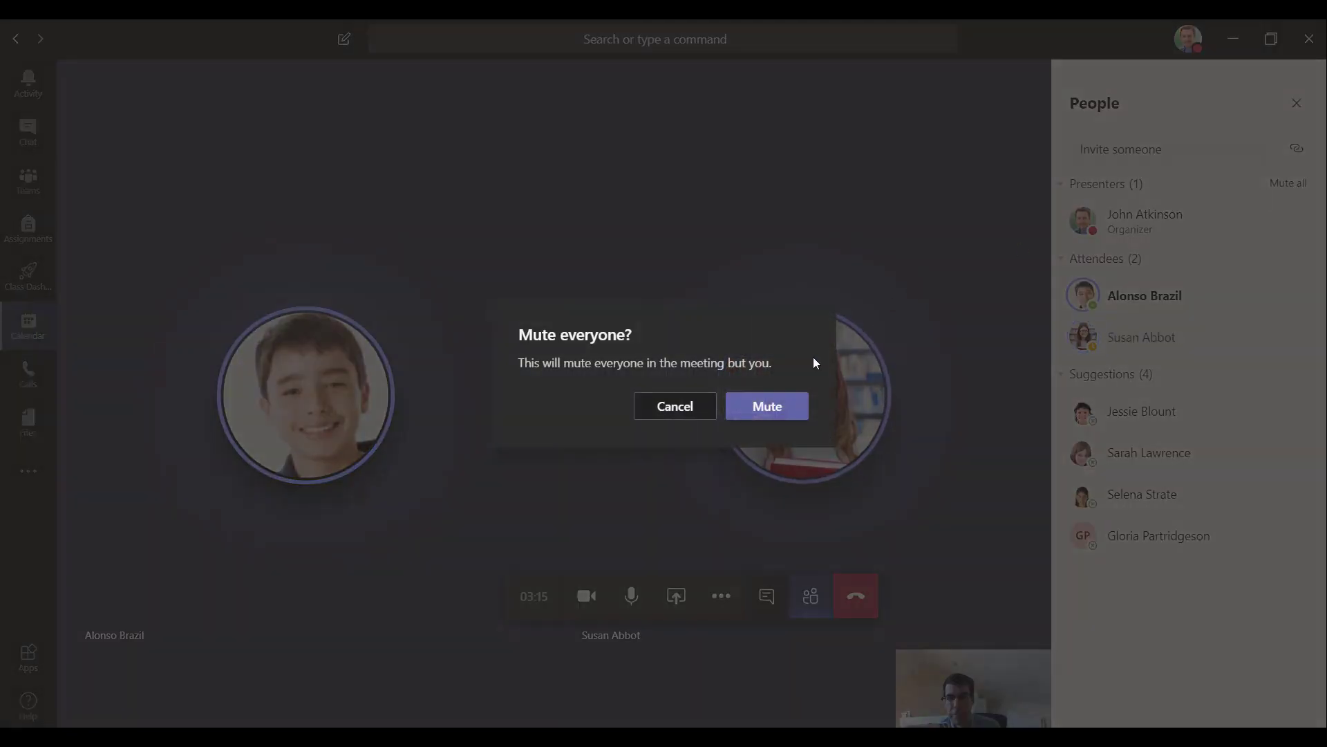
pyautogui.click(767, 408)
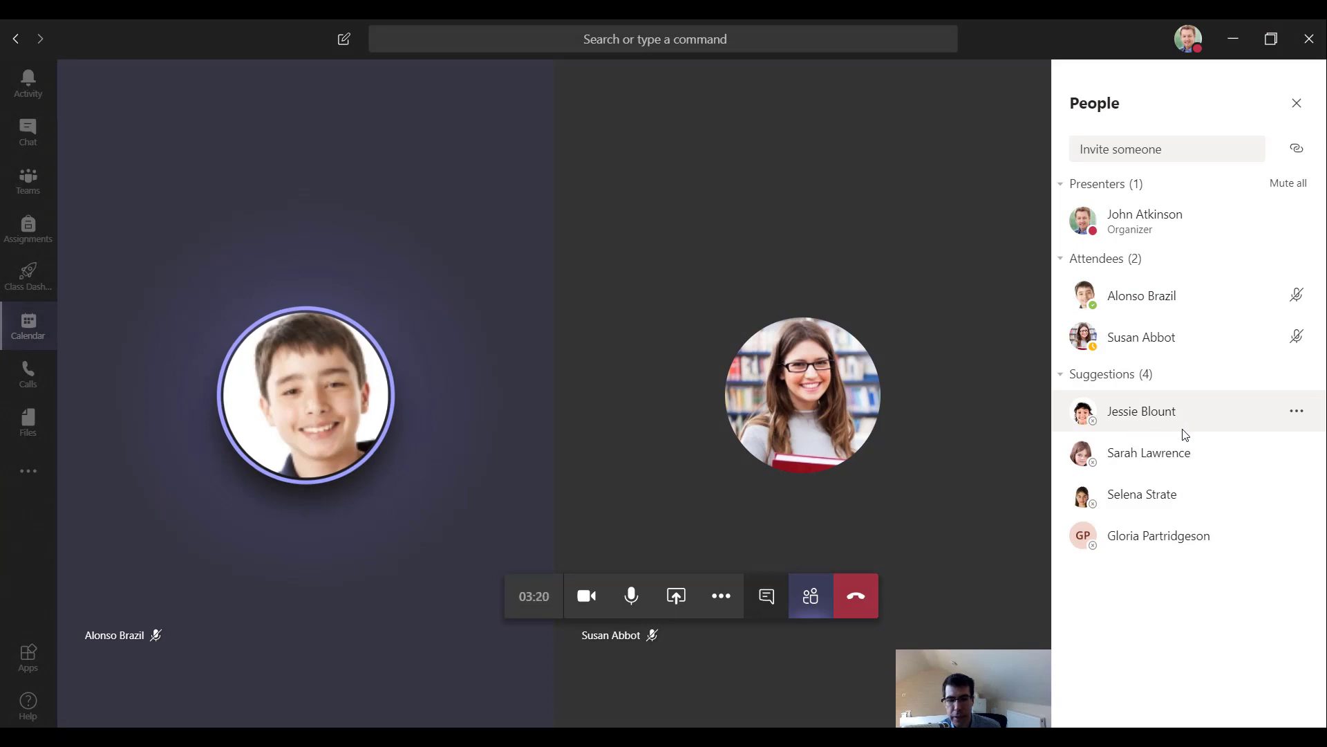
pyautogui.click(1295, 414)
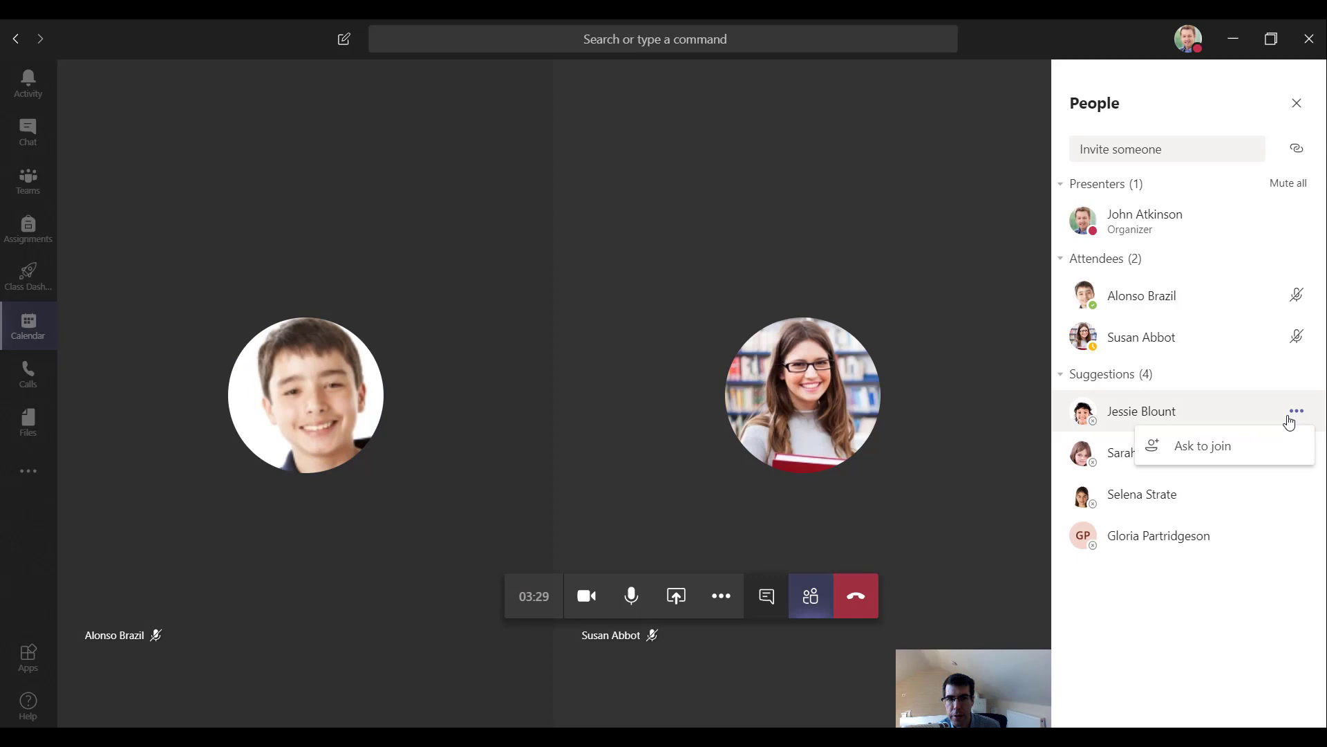
pyautogui.click(1147, 611)
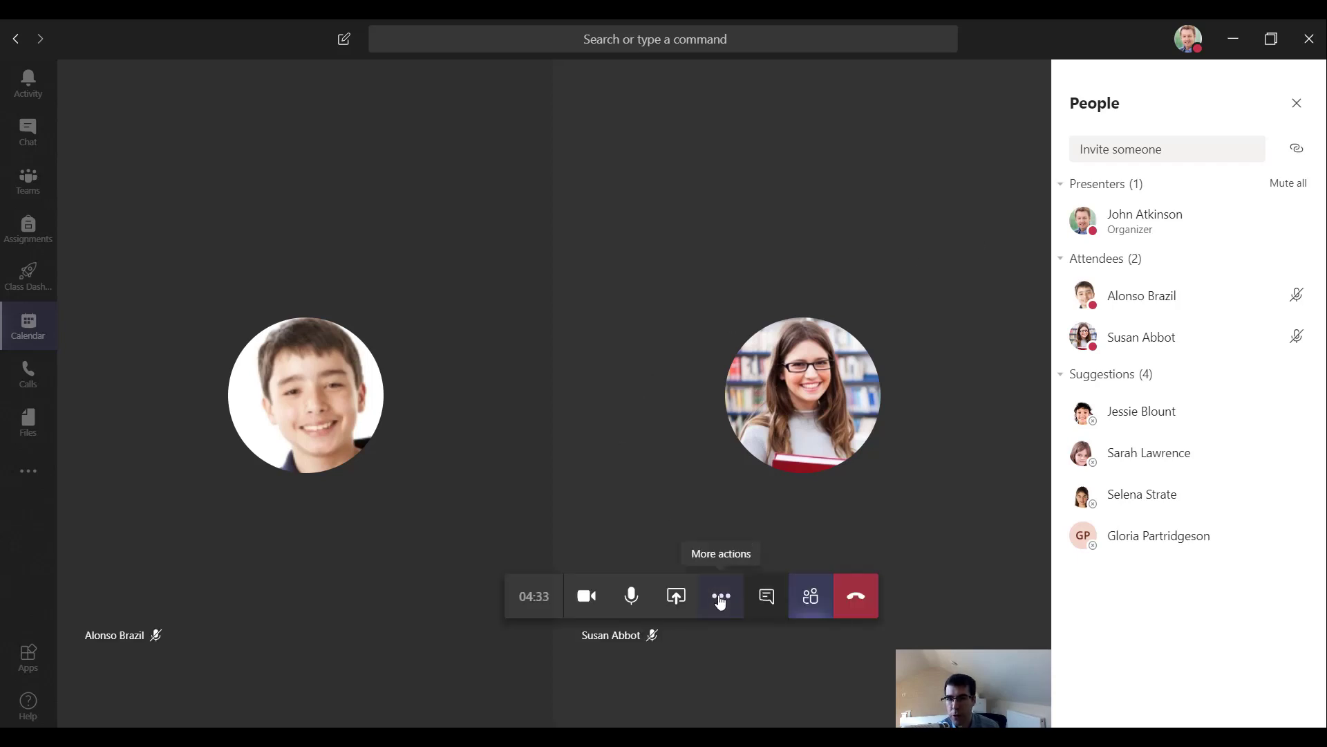
# Start recording the meeting and turn off the camera
pyautogui.click(721, 598)
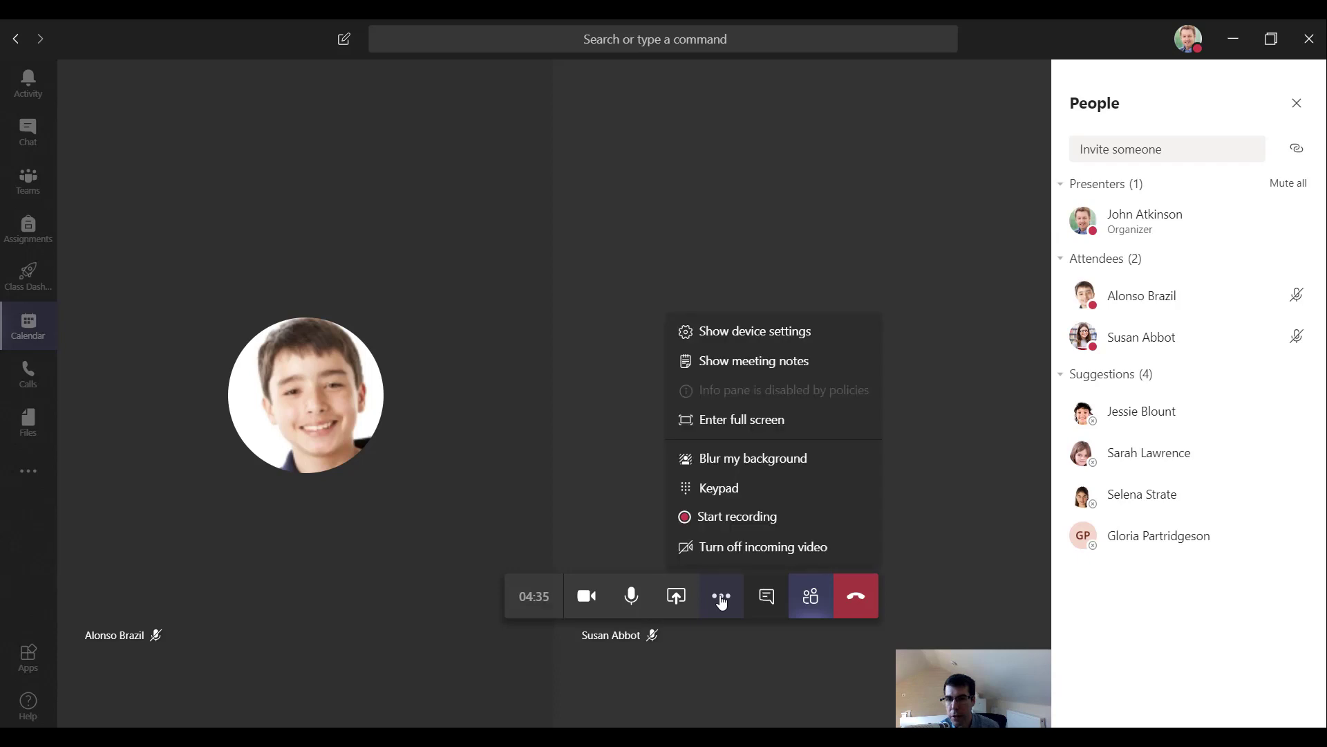
pyautogui.click(737, 518)
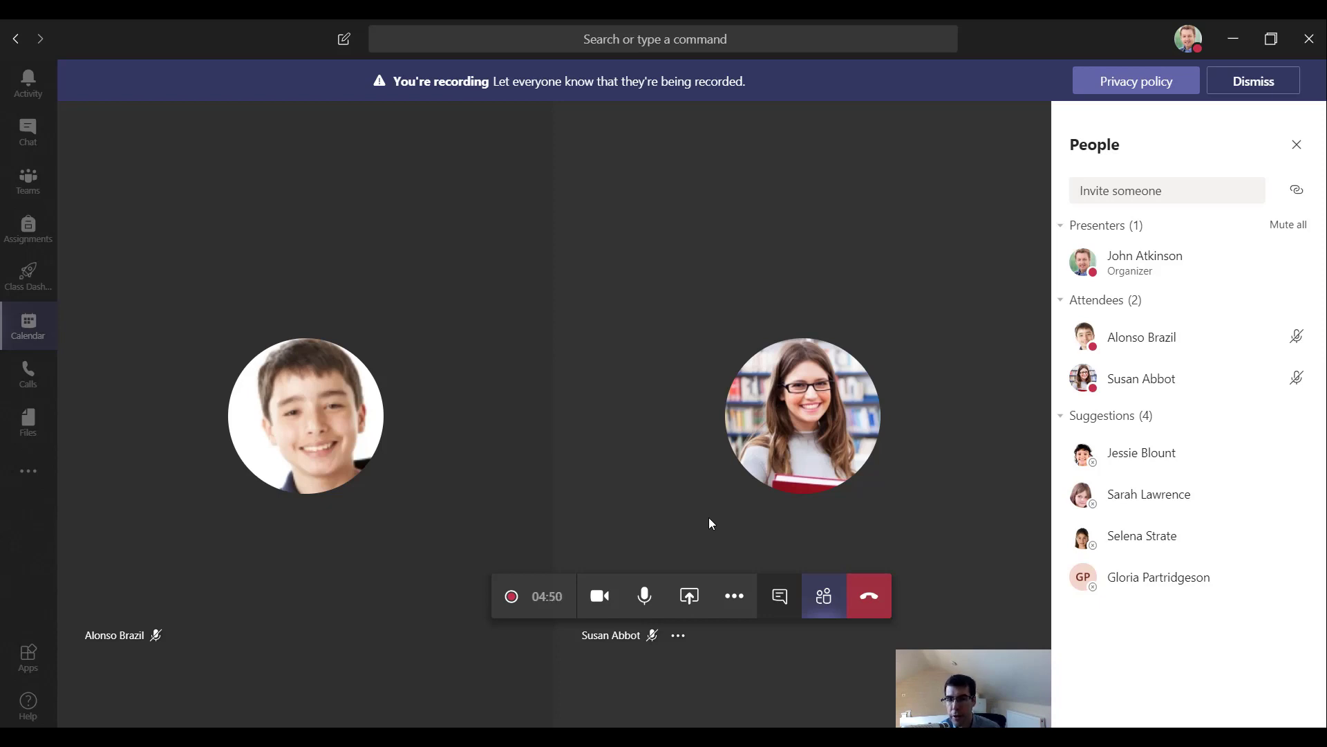
pyautogui.click(600, 596)
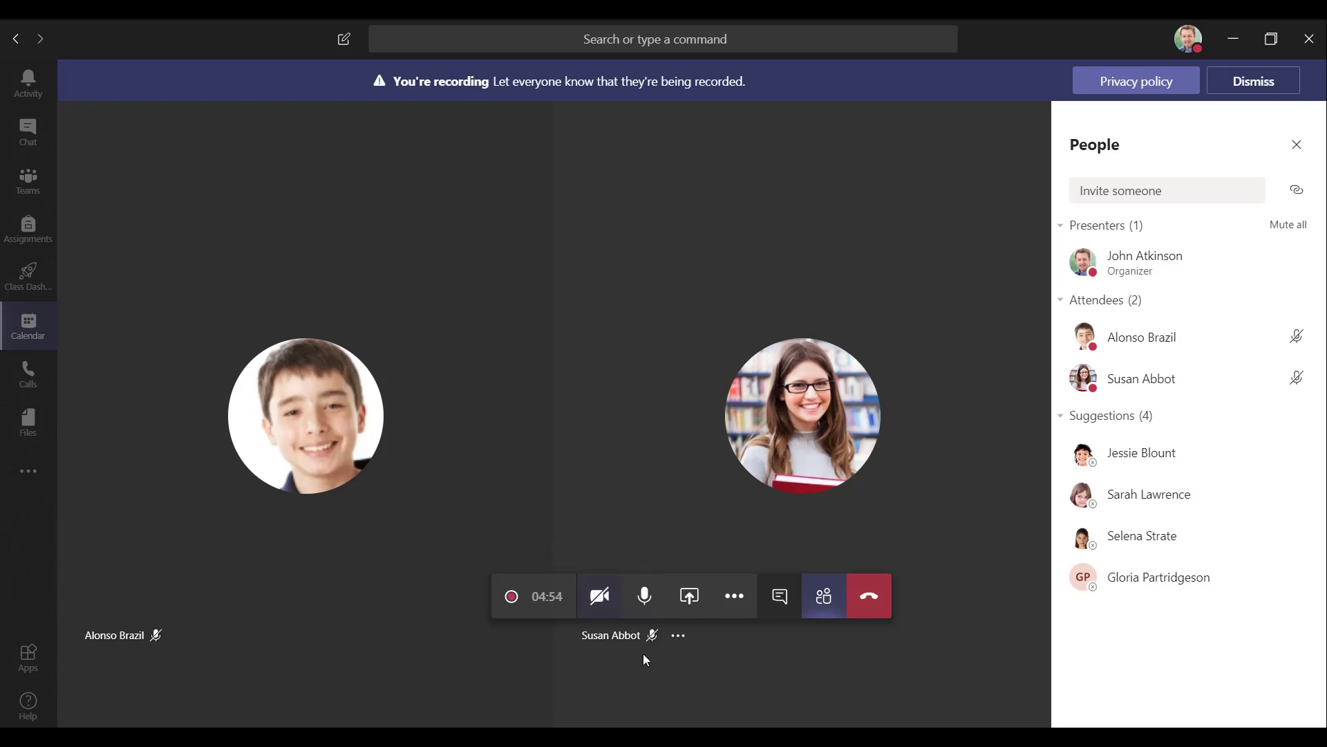
pyautogui.click(689, 596)
# Send a meeting chat message mentioning the English Year 11 11y-En3 2019 CAA team with the text "The lesson is about to start"
pyautogui.click(779, 598)
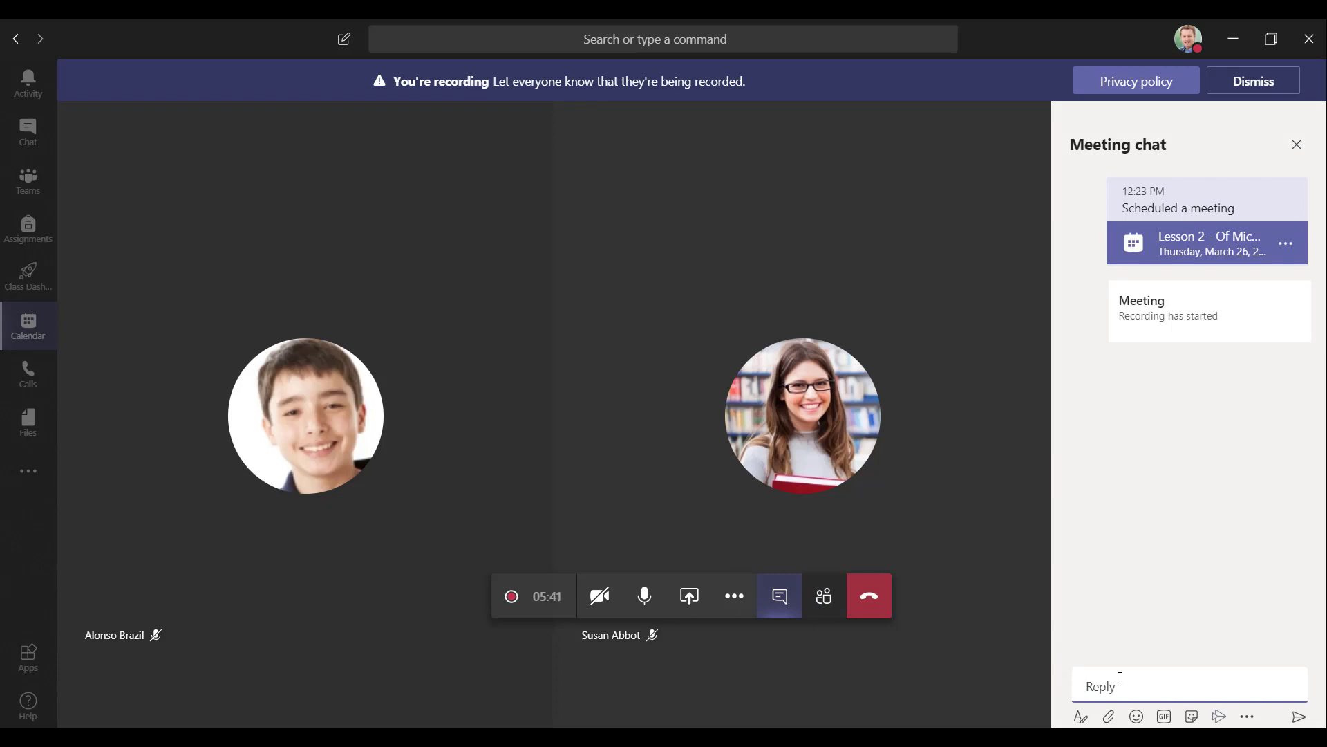
pyautogui.write('@')
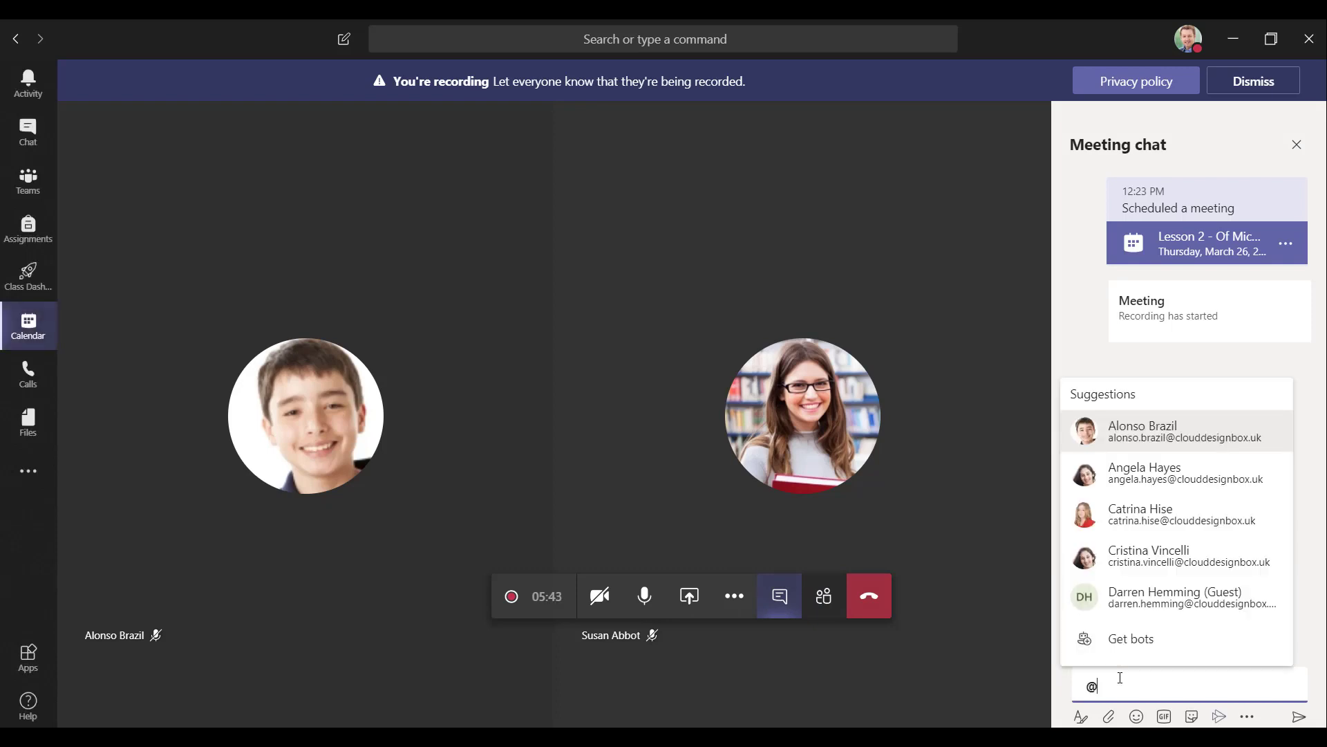
pyautogui.write('eng')
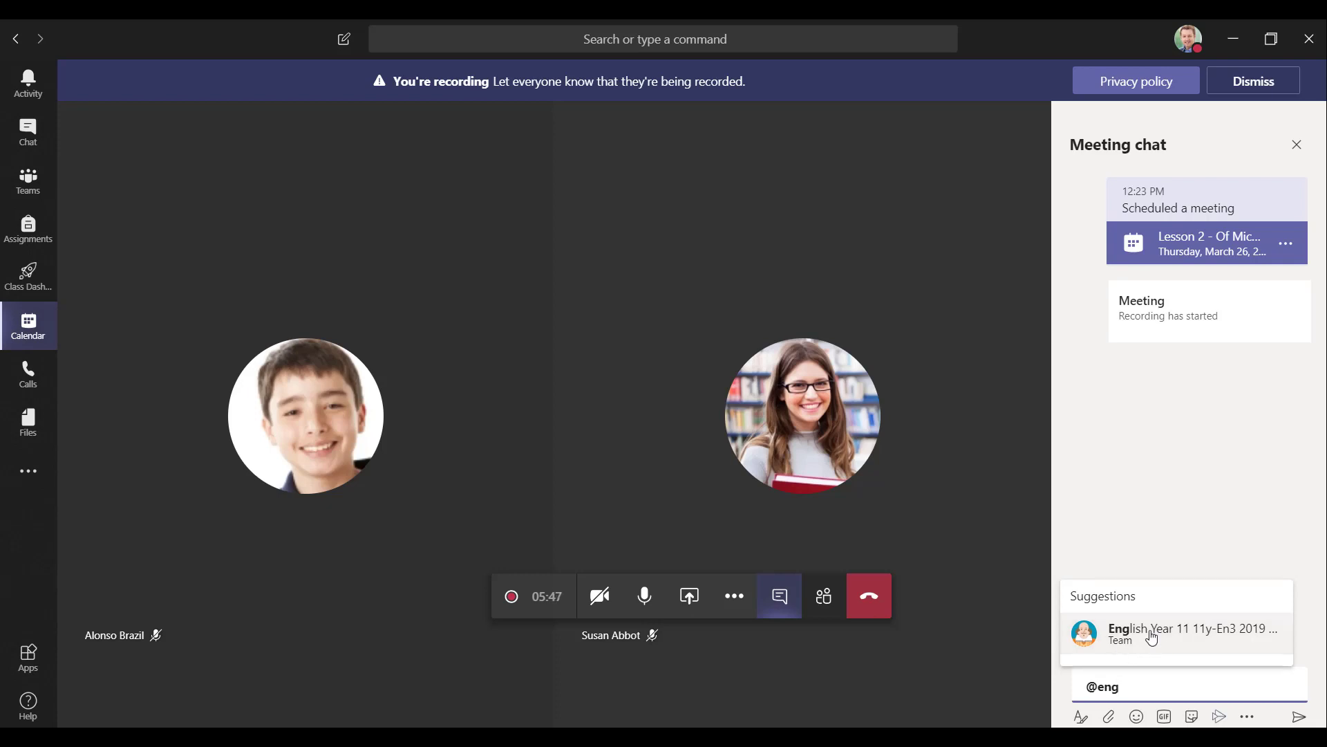
pyautogui.click(1172, 637)
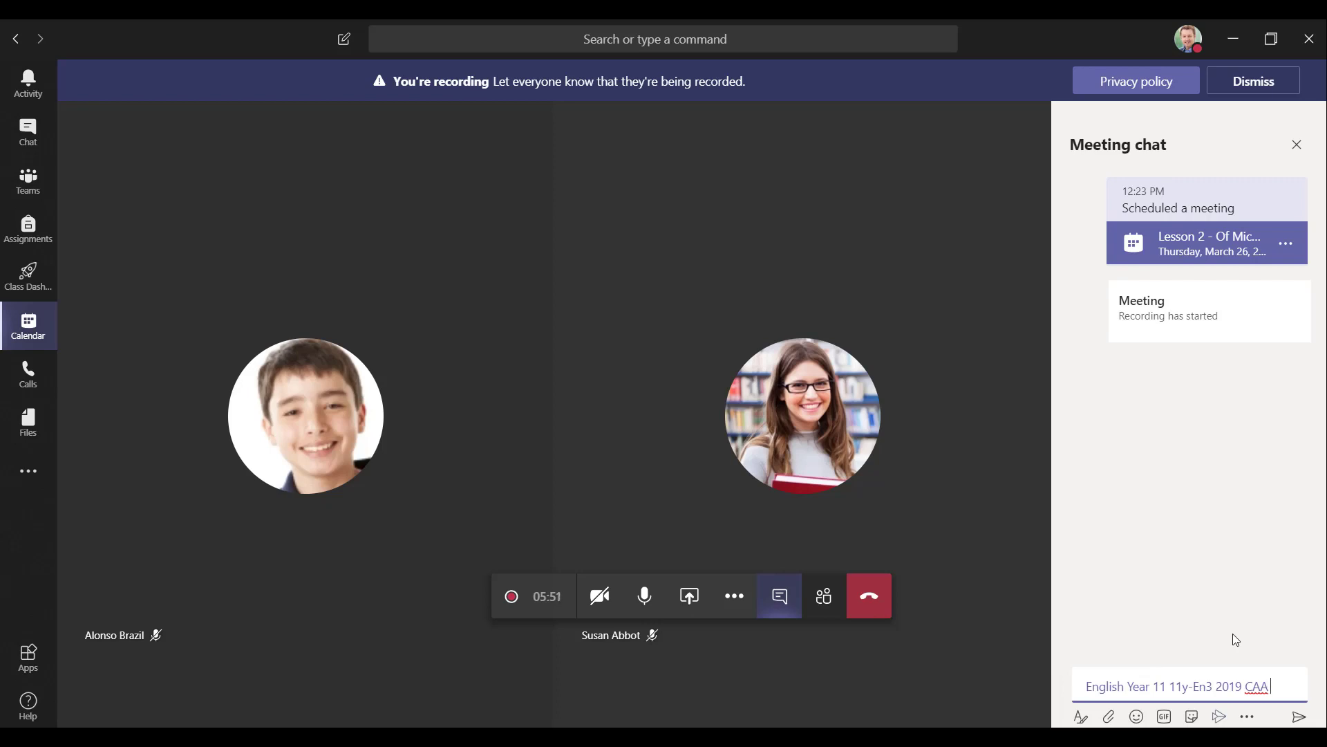
pyautogui.write('The lesson is abo')
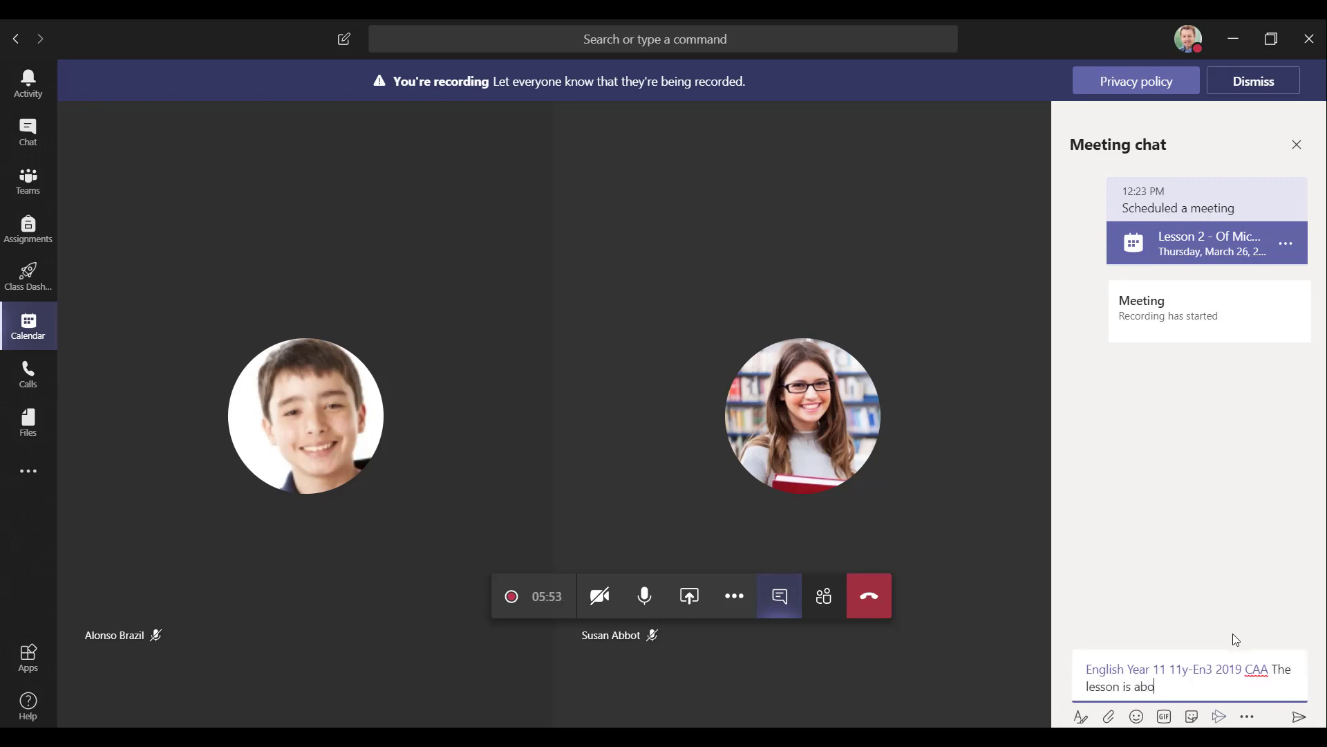
pyautogui.write('ut to start')
pyautogui.press('Return')
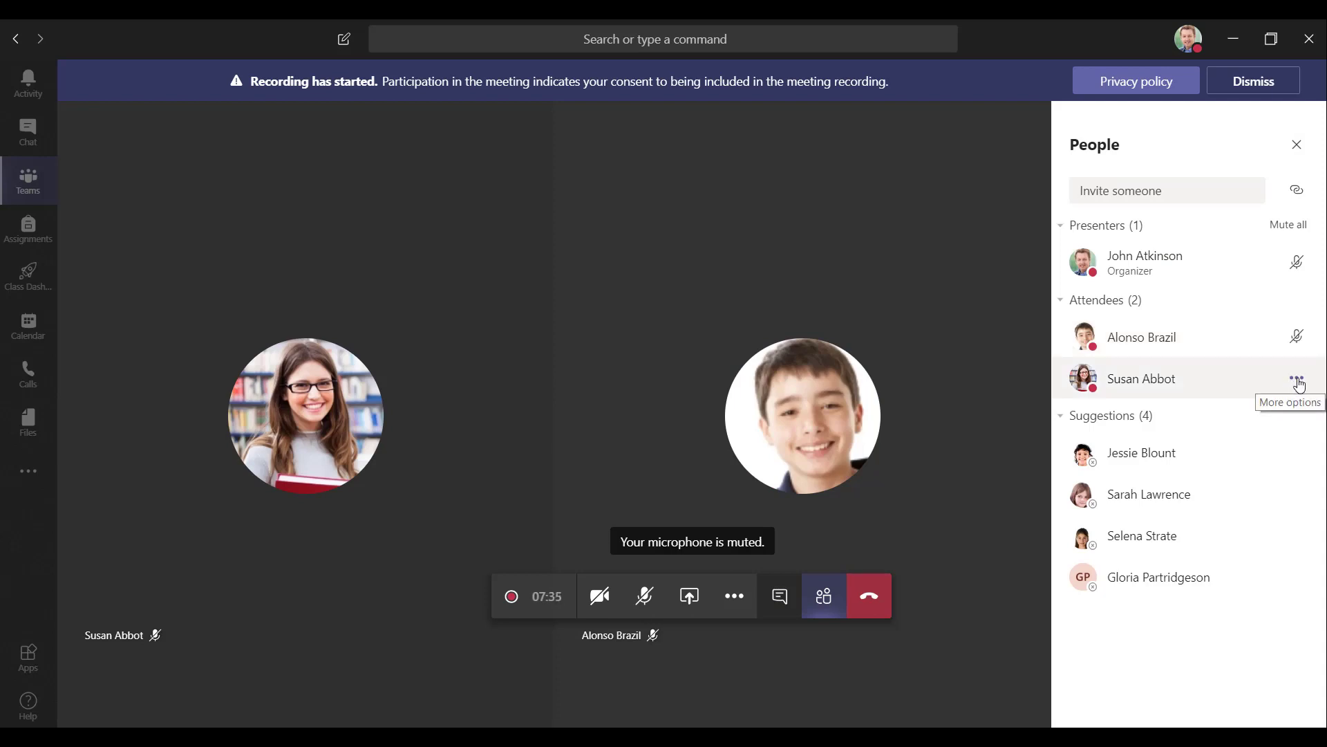
# Remove both student attendees from the meeting using the participant list
pyautogui.click(1296, 381)
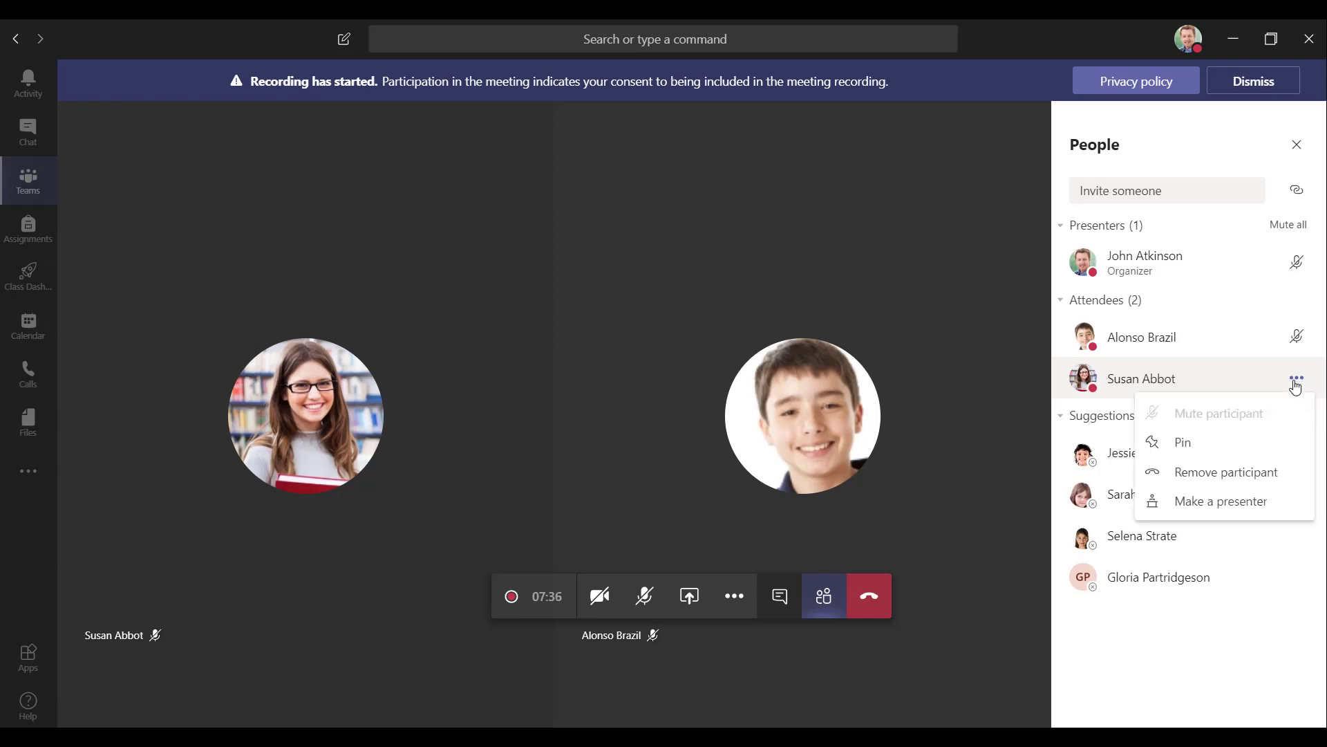
pyautogui.click(1231, 472)
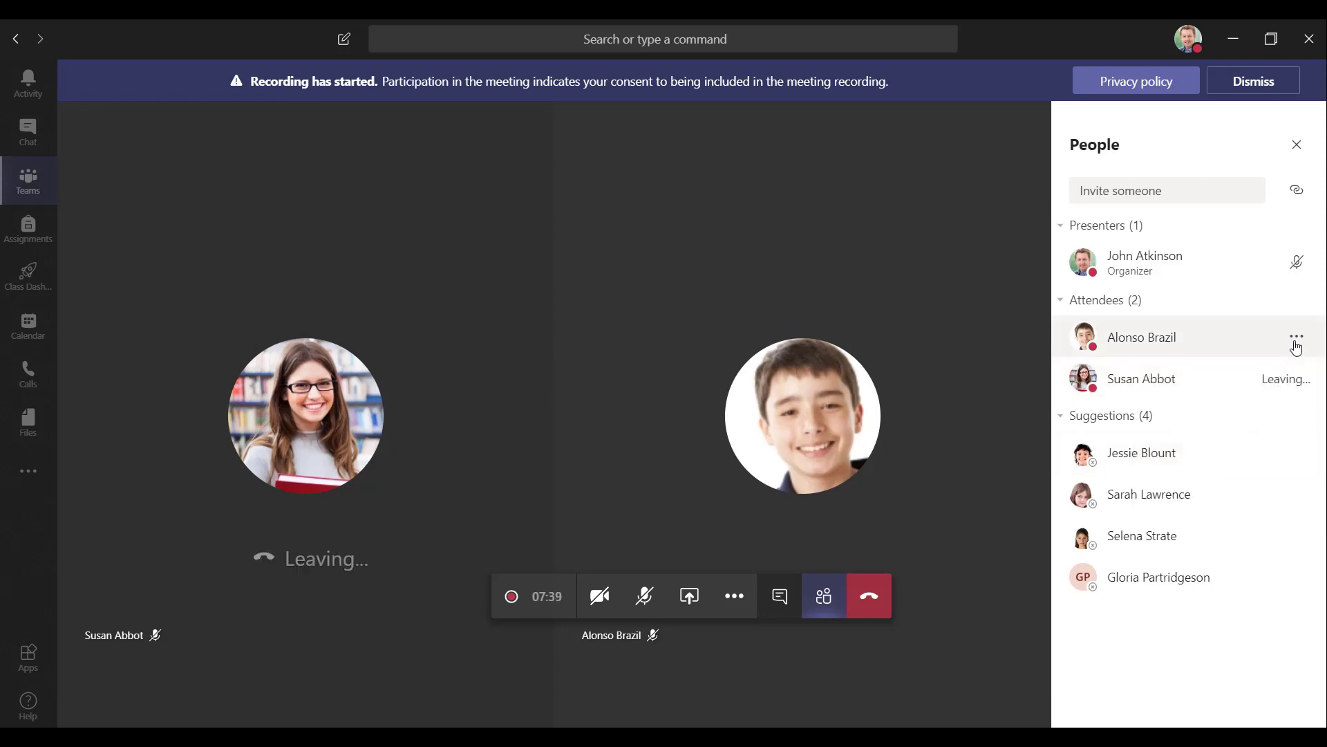
pyautogui.click(1297, 338)
pyautogui.click(1213, 432)
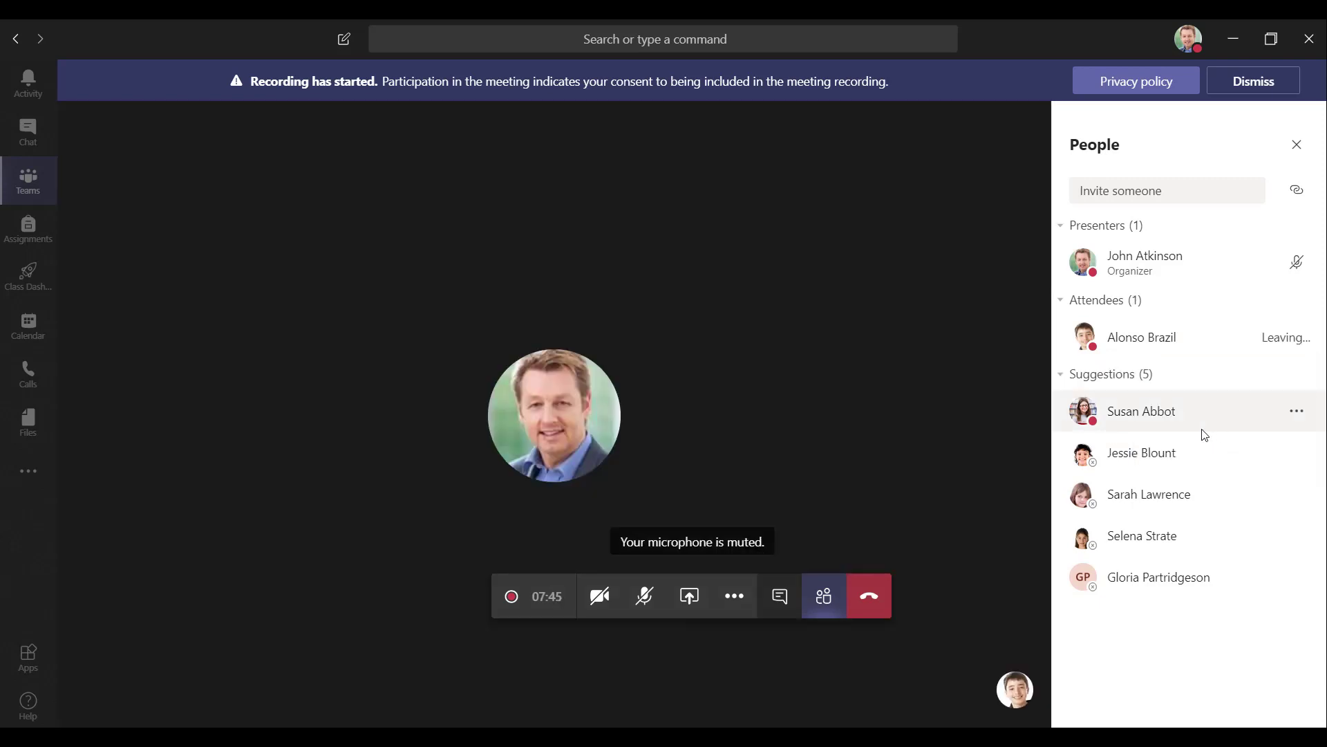
# Leave the meeting without rating the call quality and check who attended Lesson 2 in the General channel's meeting post
pyautogui.click(864, 605)
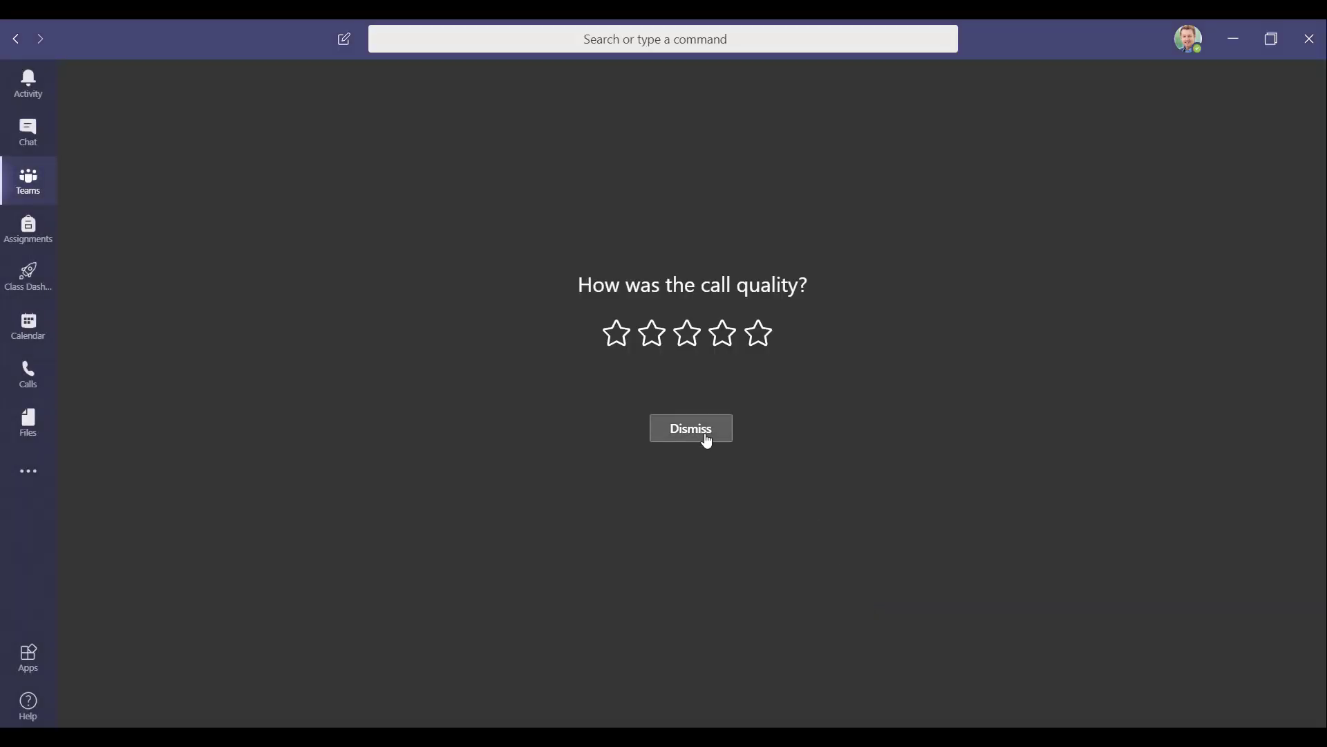
pyautogui.click(707, 440)
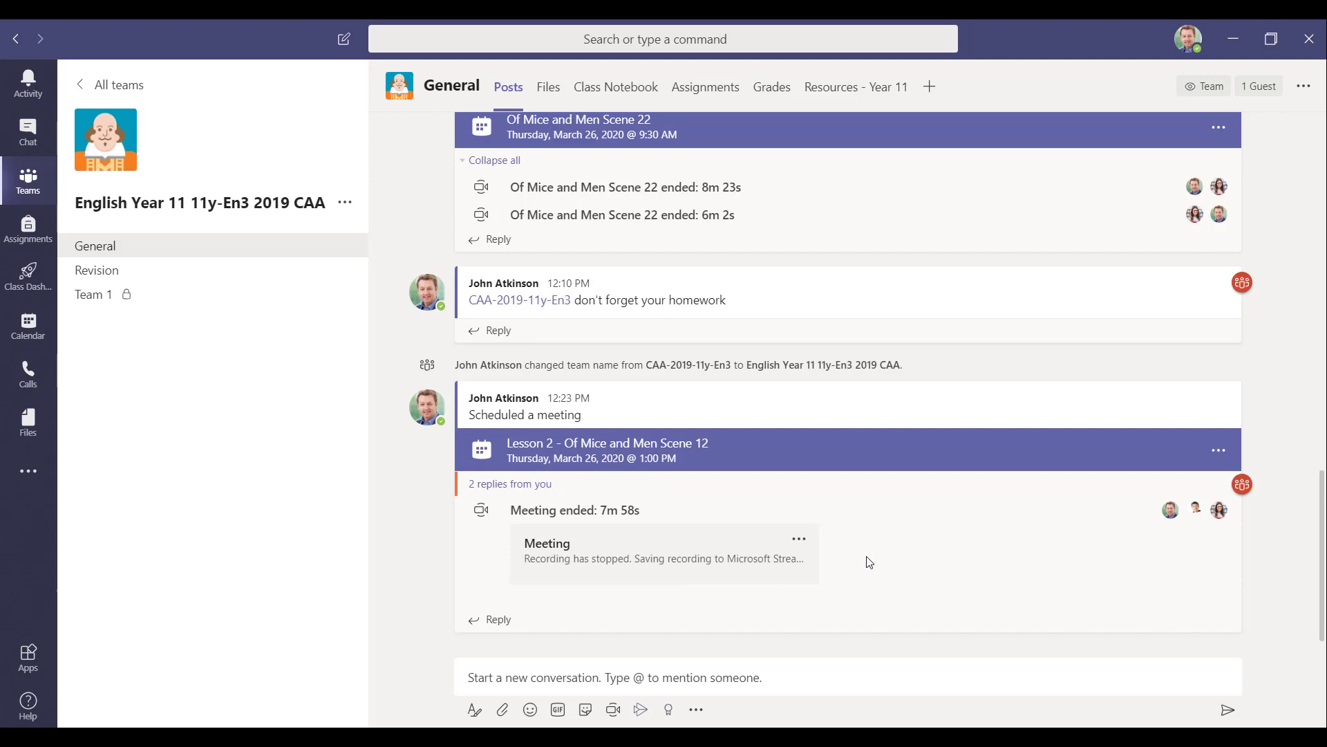
pyautogui.moveTo(1178, 515)
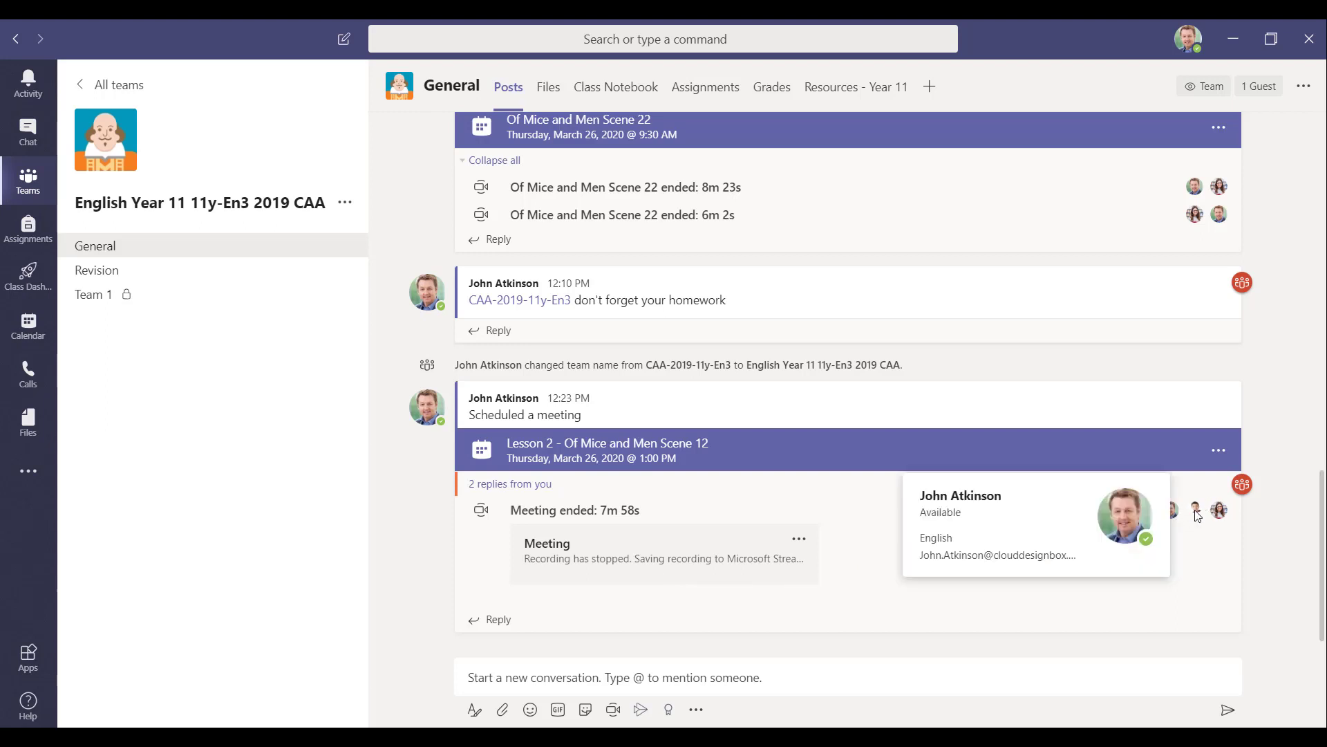
pyautogui.moveTo(1220, 517)
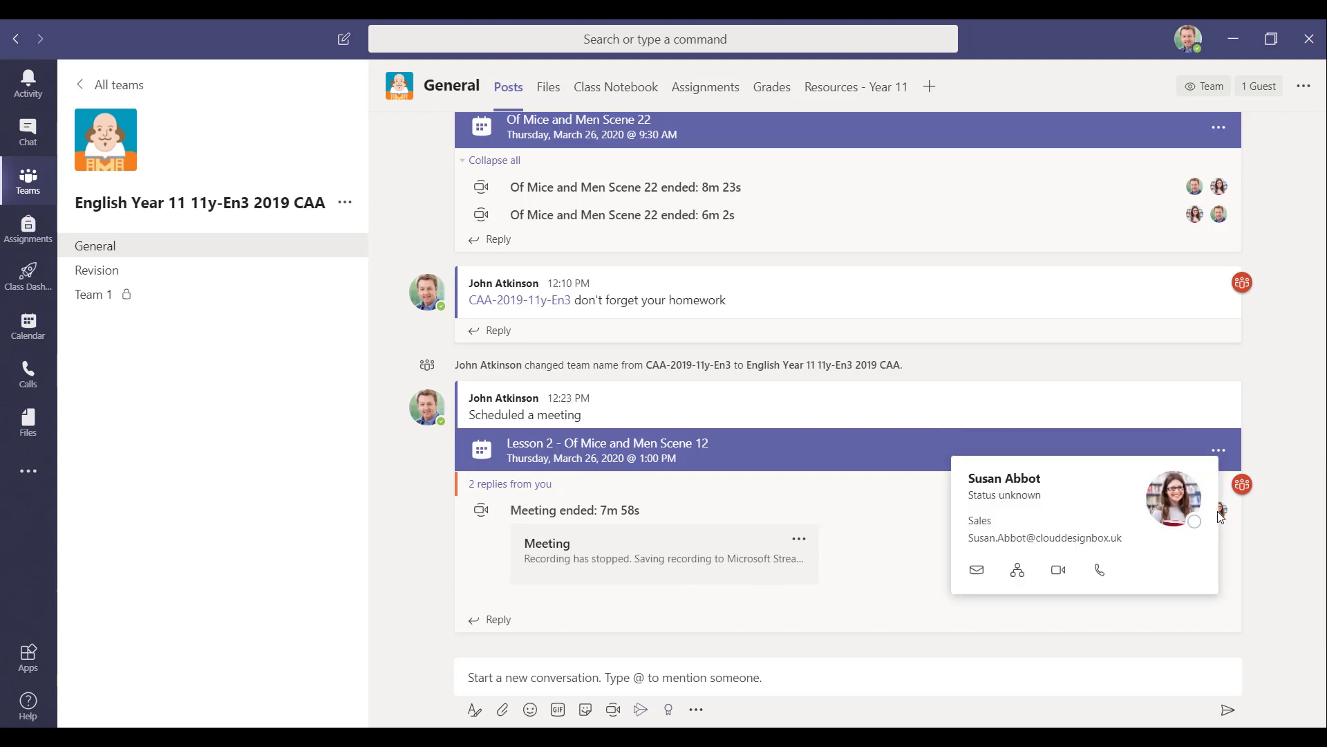